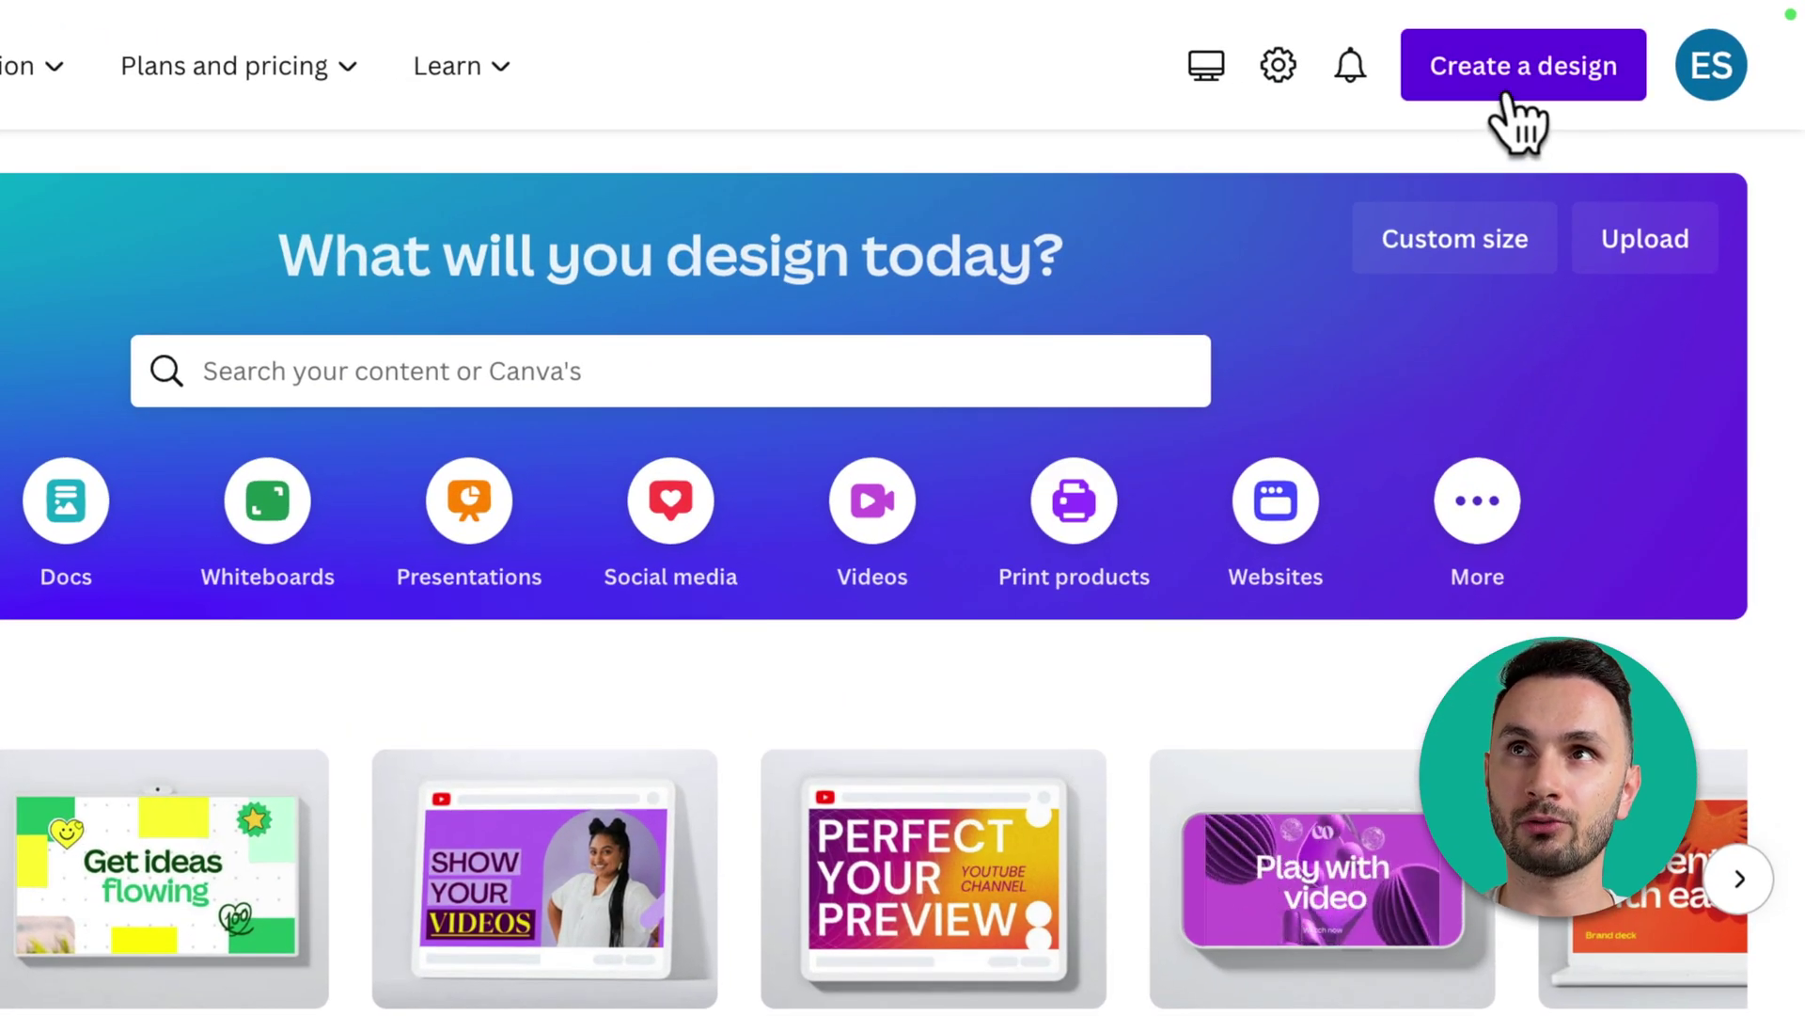
Step: Create a blank Video design from the Create a design Suggested list
click(1511, 94)
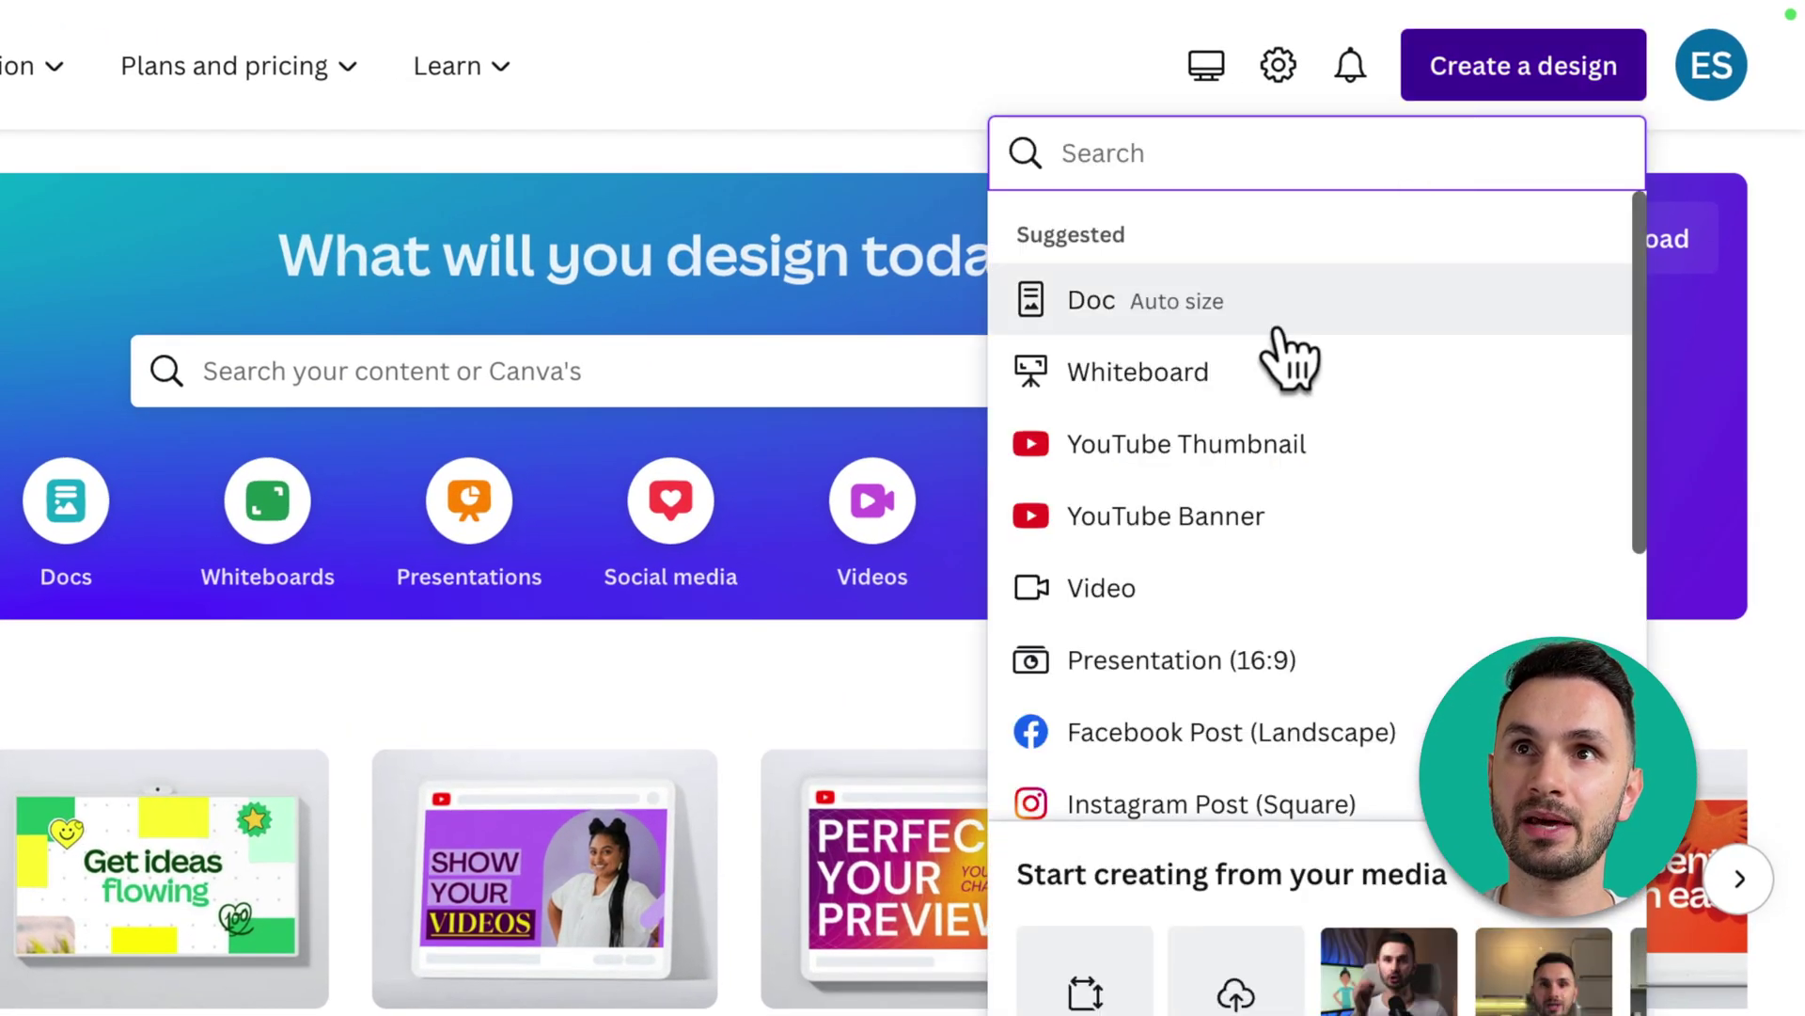
click(1164, 609)
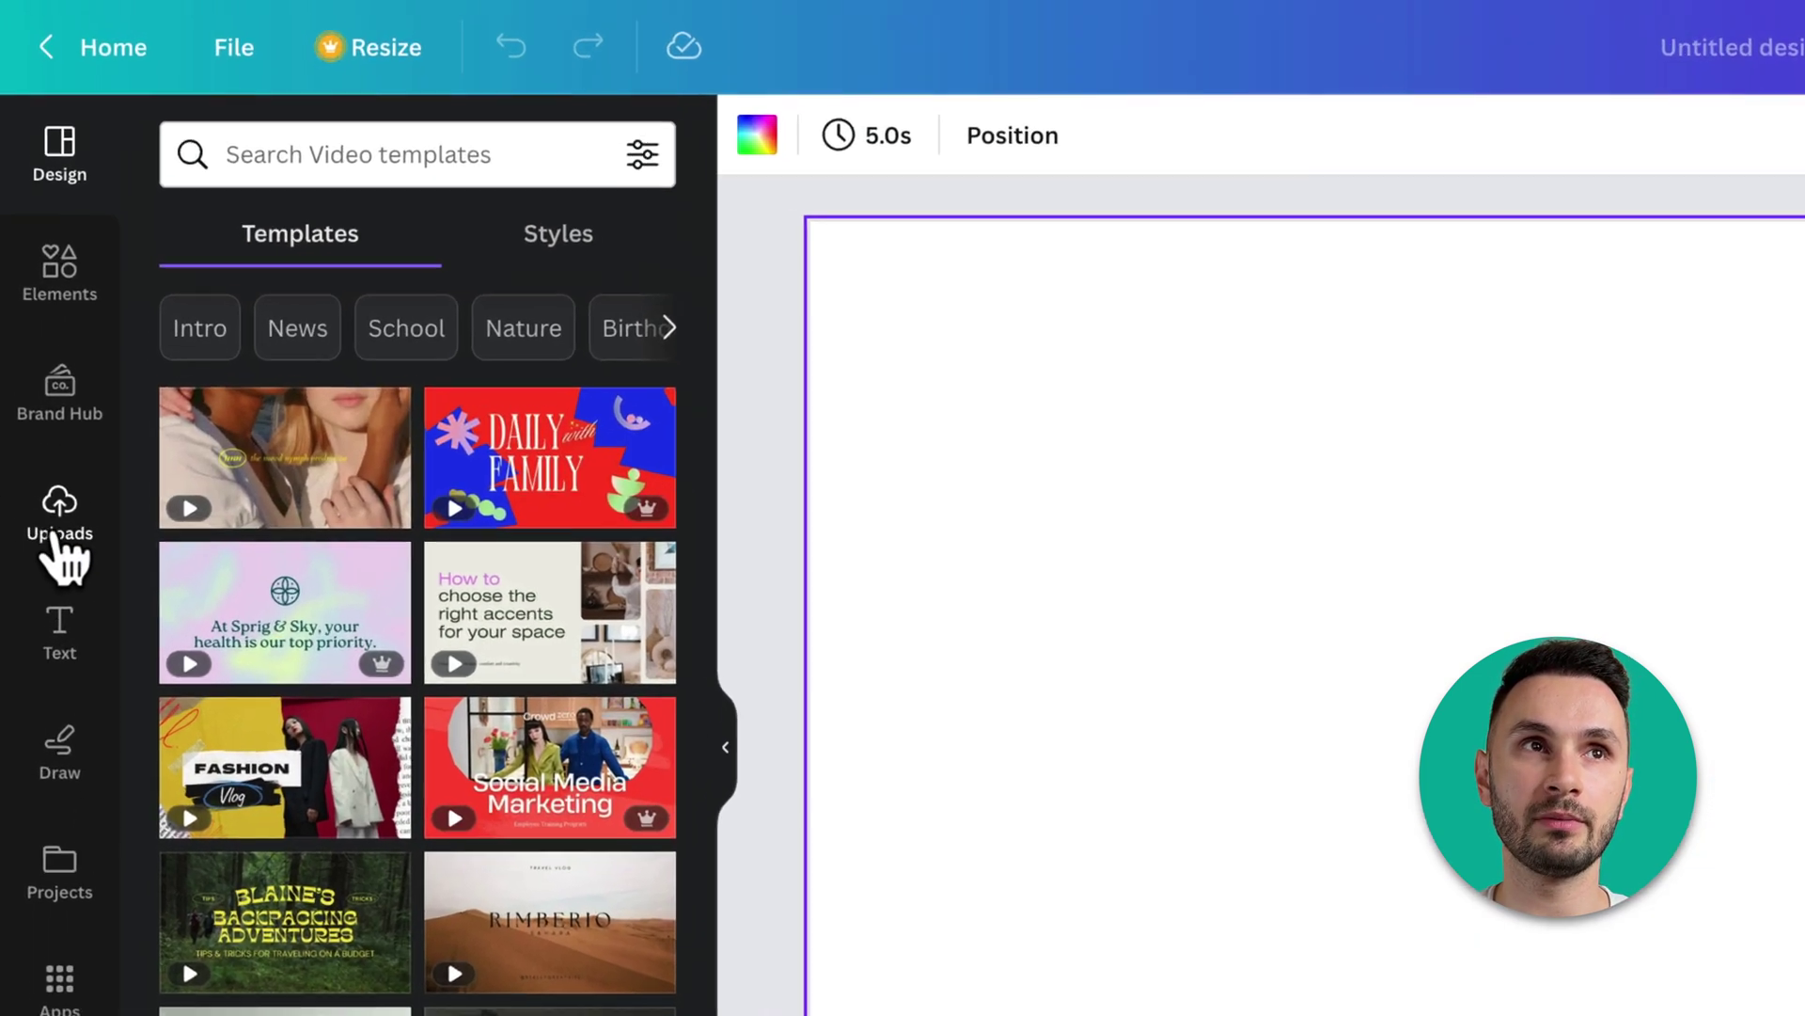
Step: Place the woman's 14.3s uploaded video on the page and stretch it to fill the page
click(61, 560)
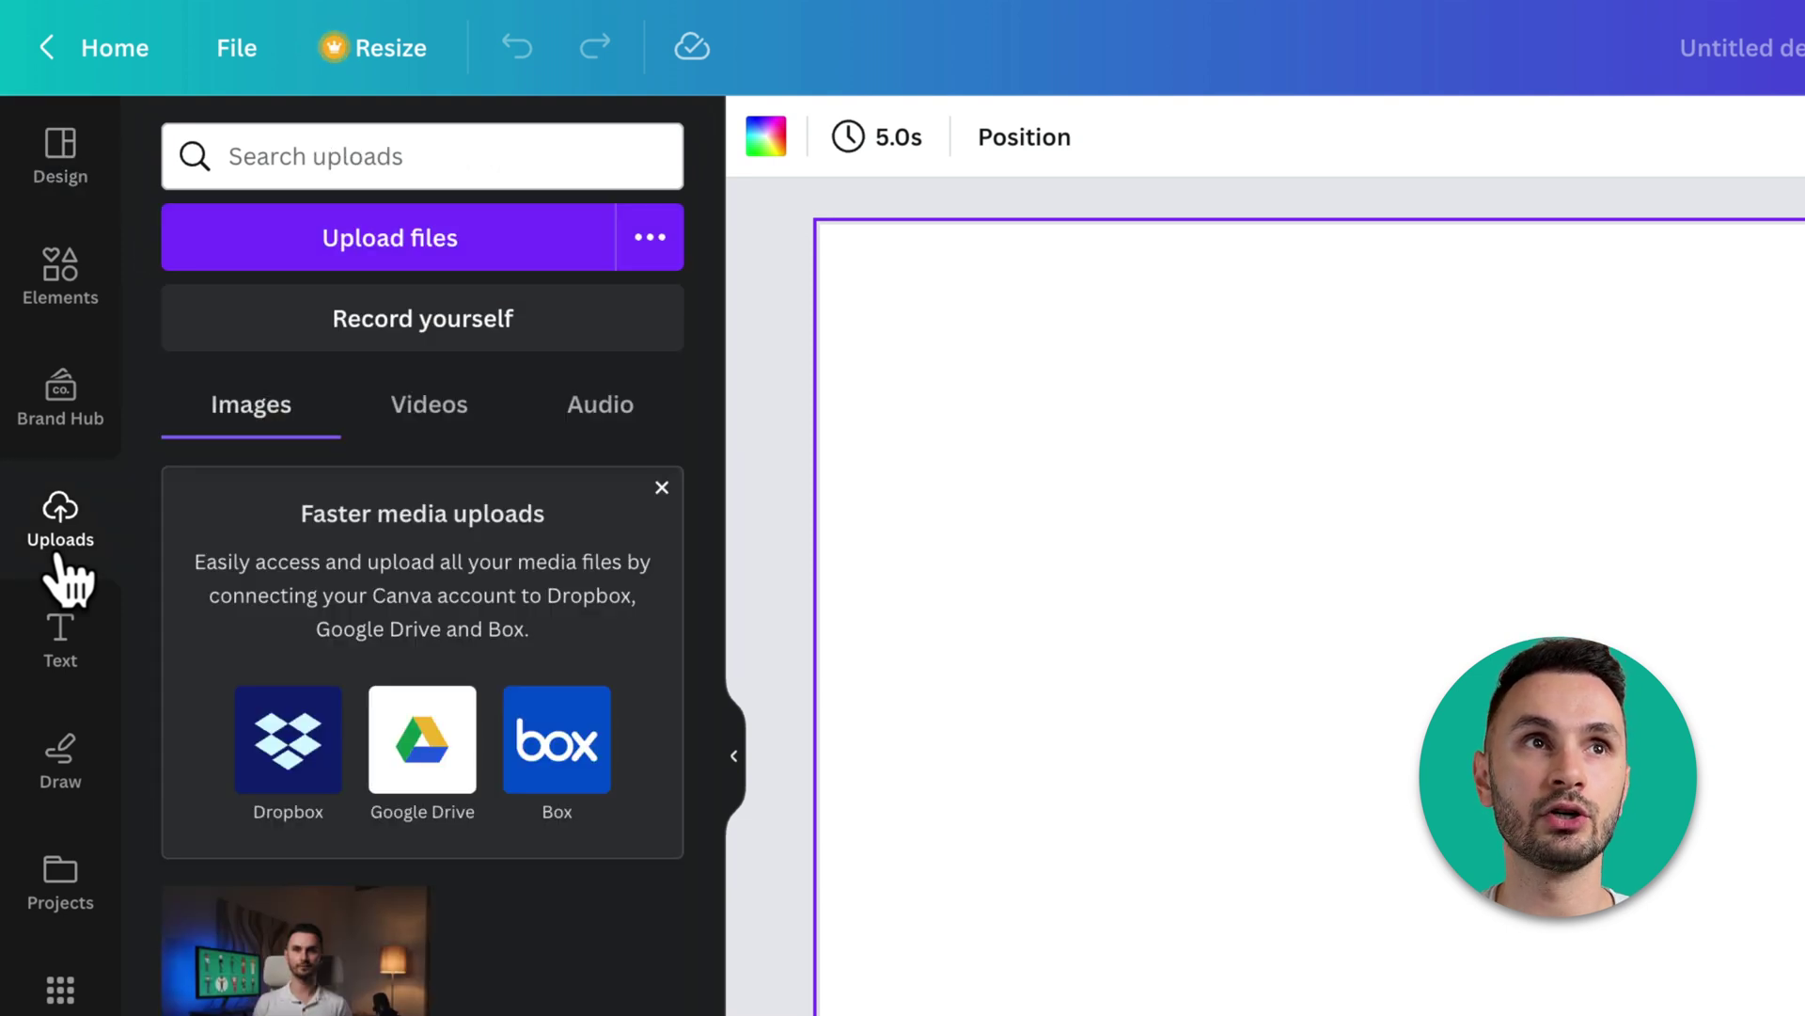
click(416, 435)
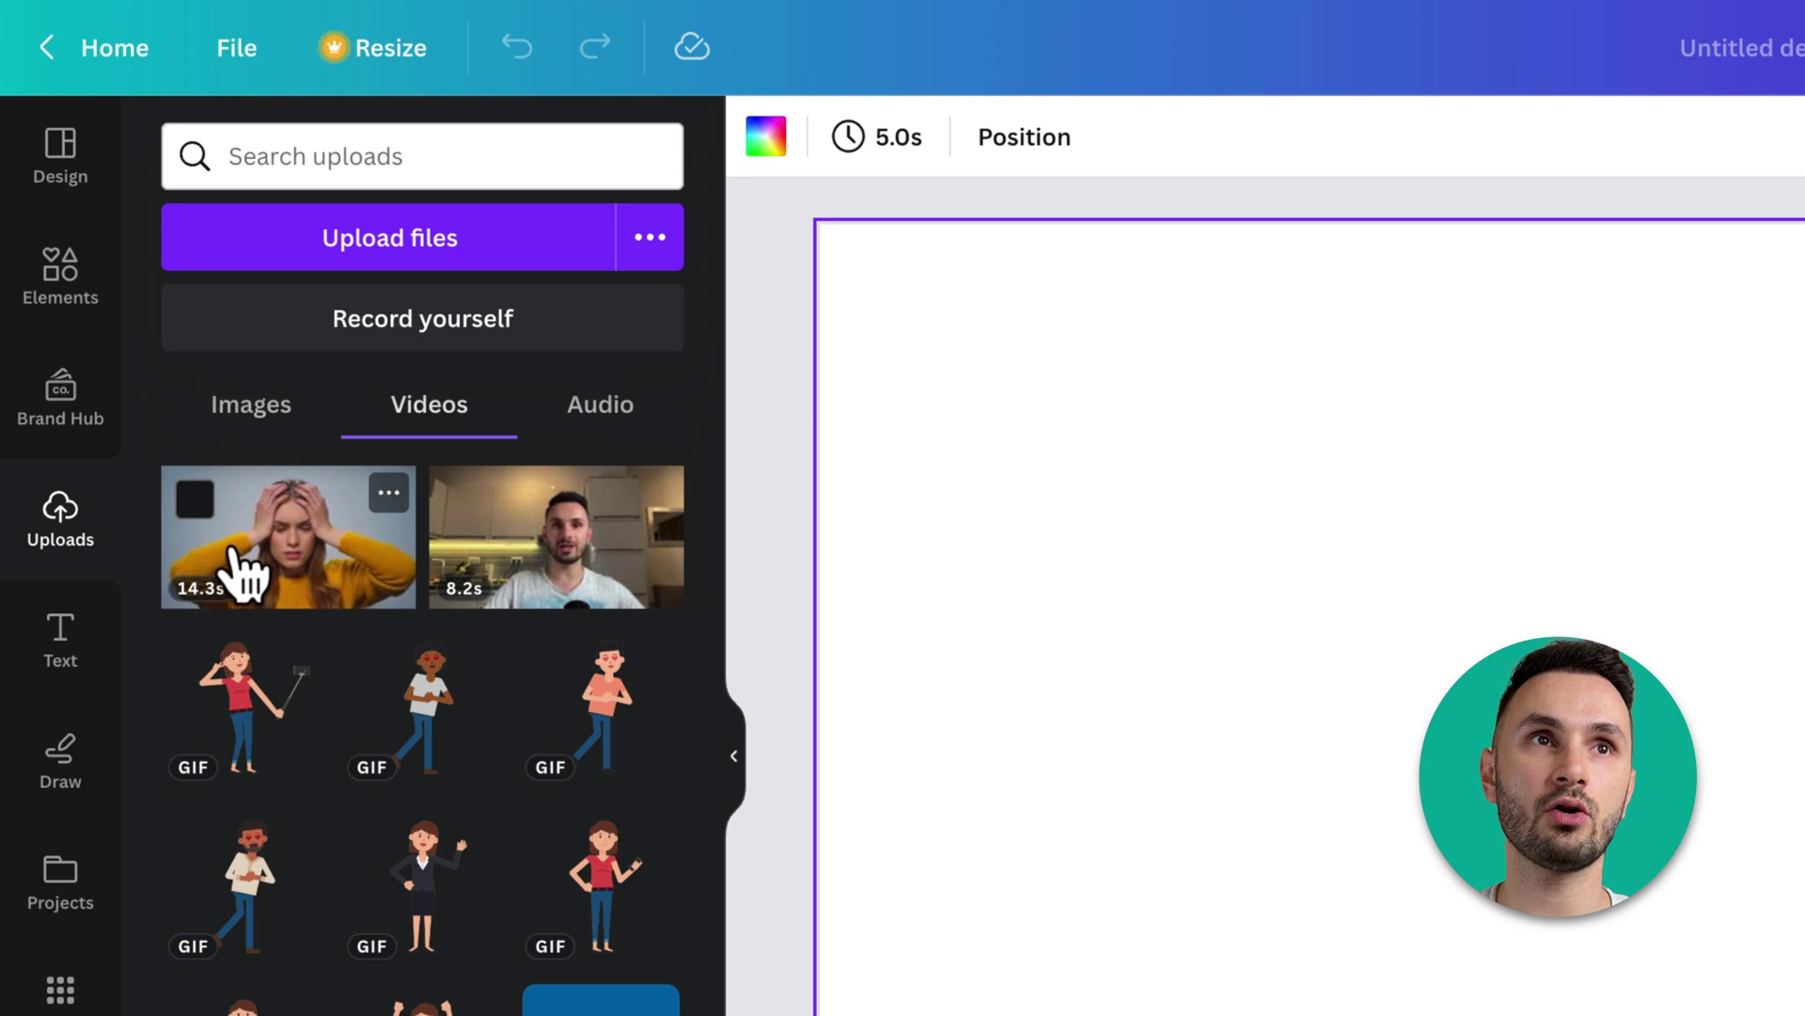
drag(231, 575, 1080, 421)
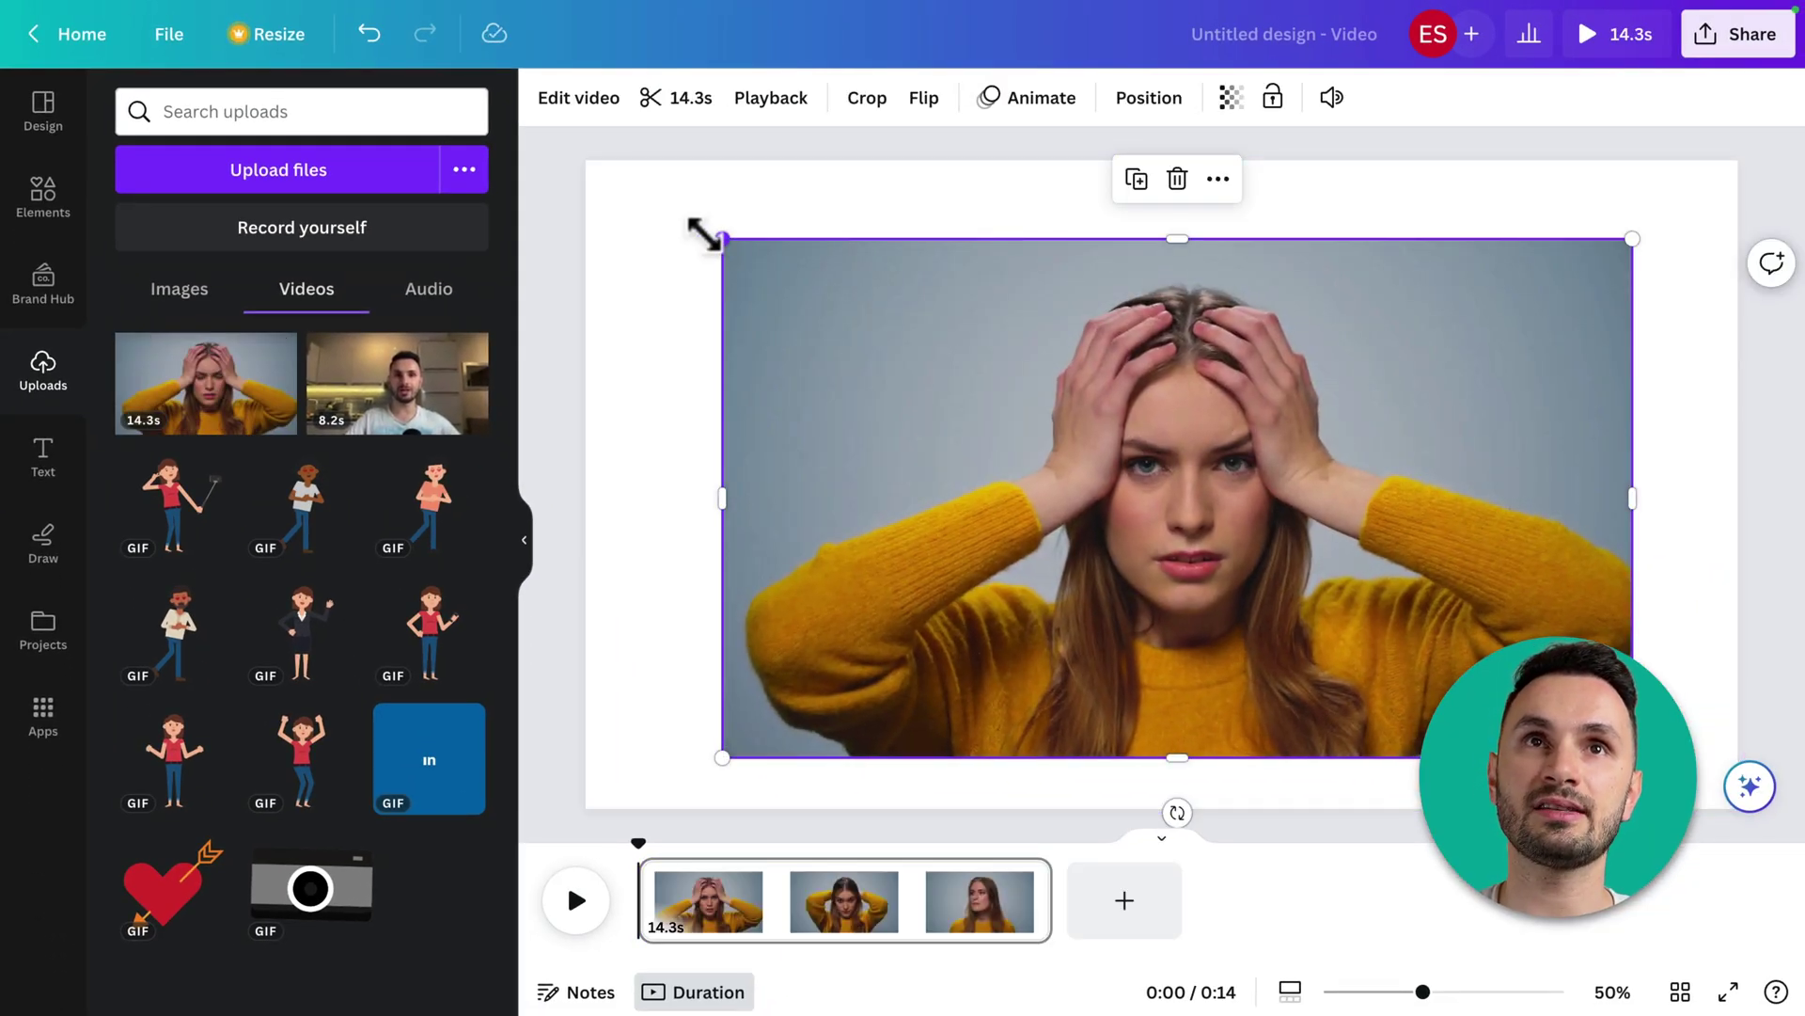
drag(717, 241, 581, 165)
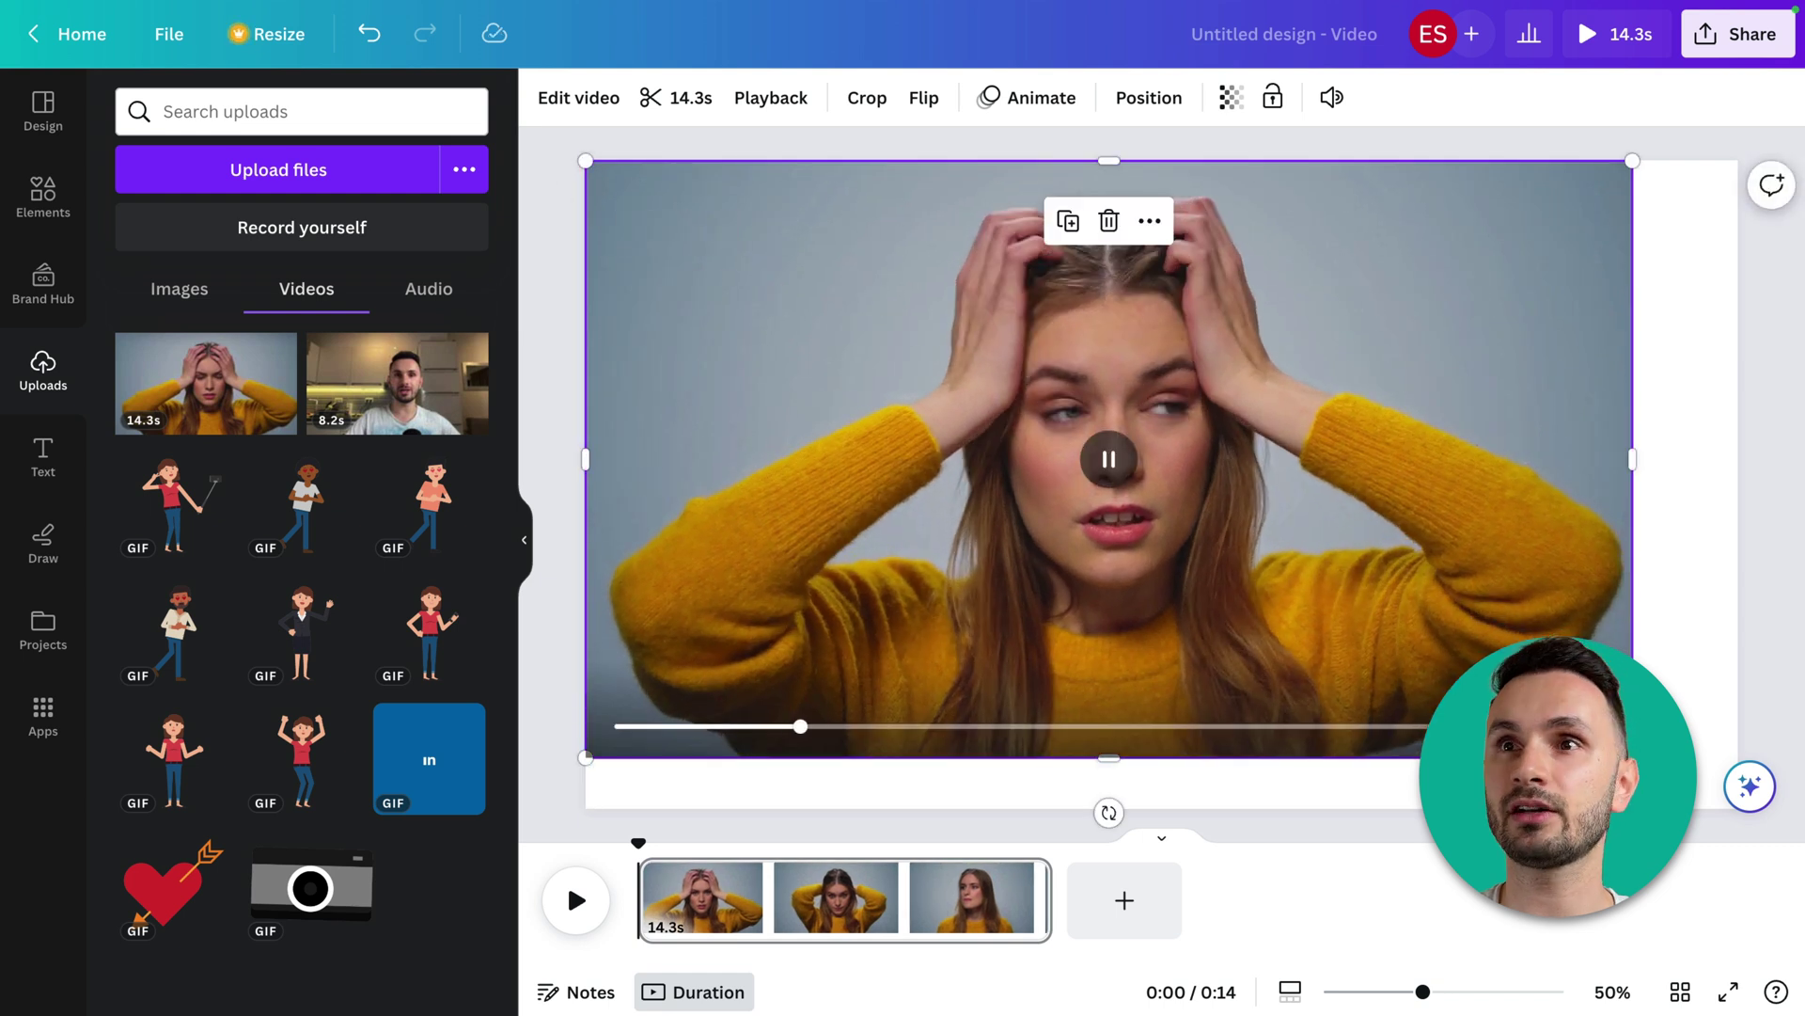
drag(1633, 757, 1739, 818)
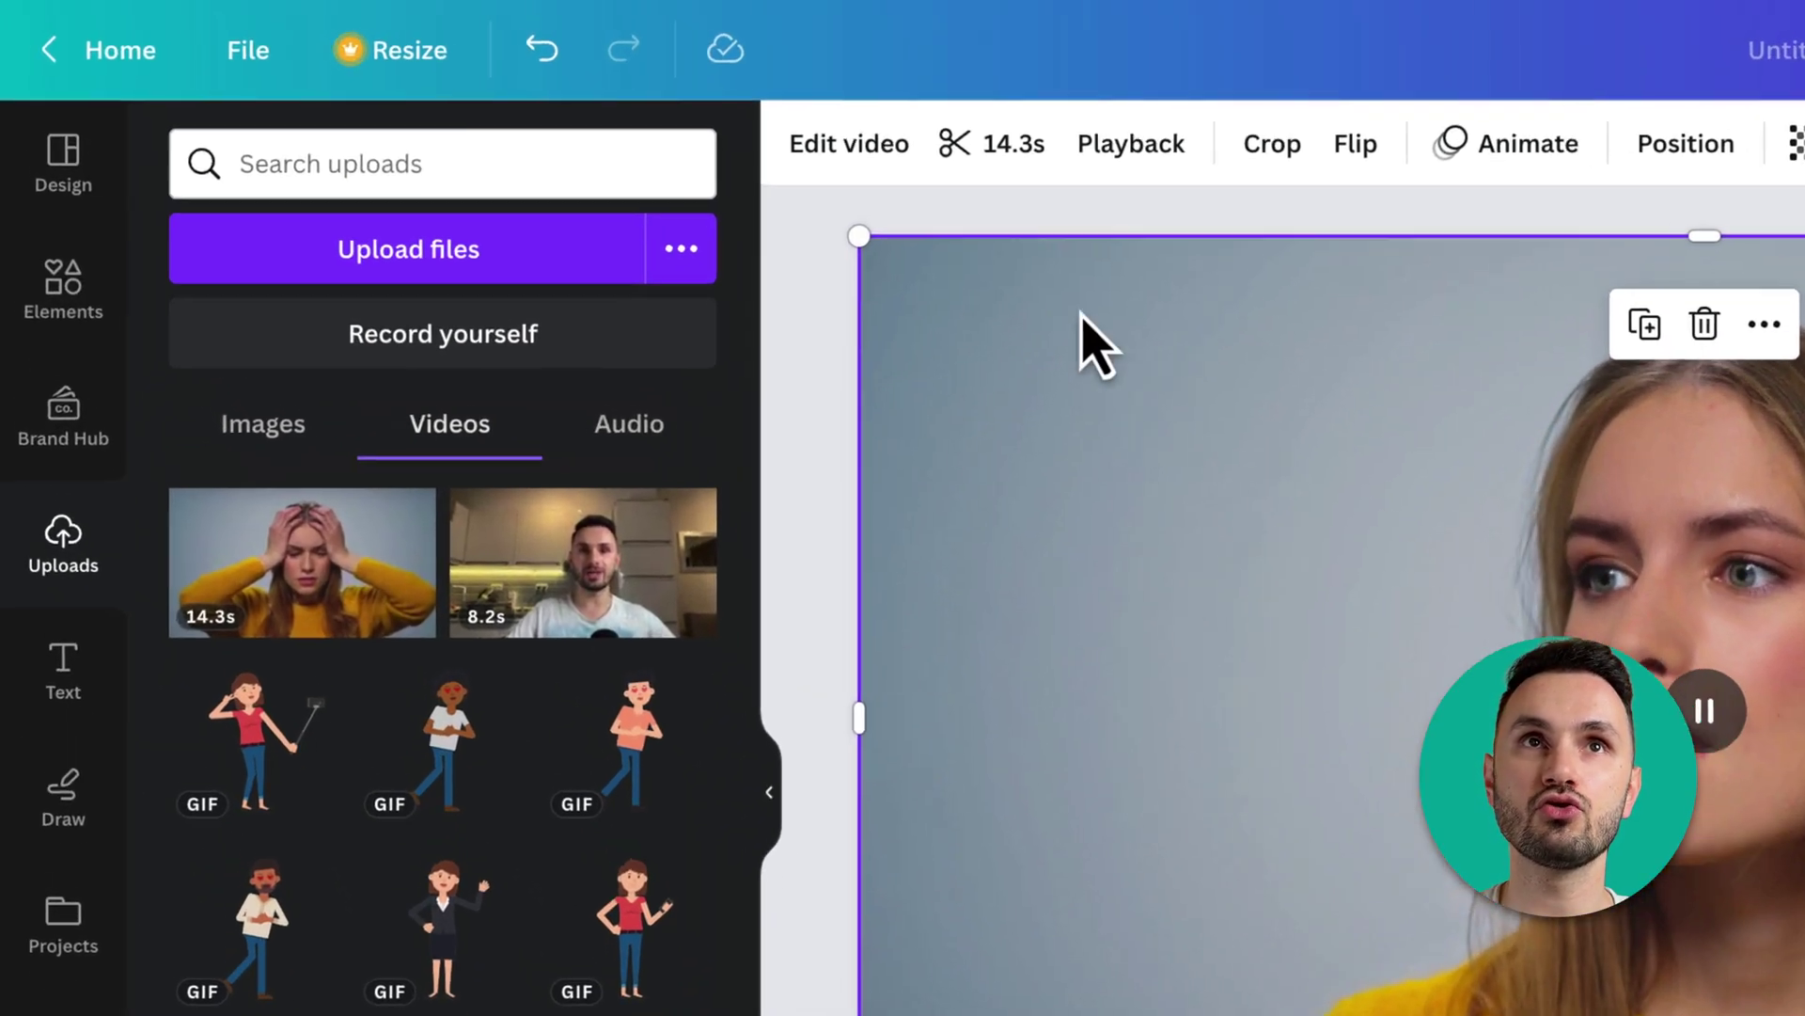
Step: Apply Background Remover to the woman's clip to cut out her grey background
click(858, 150)
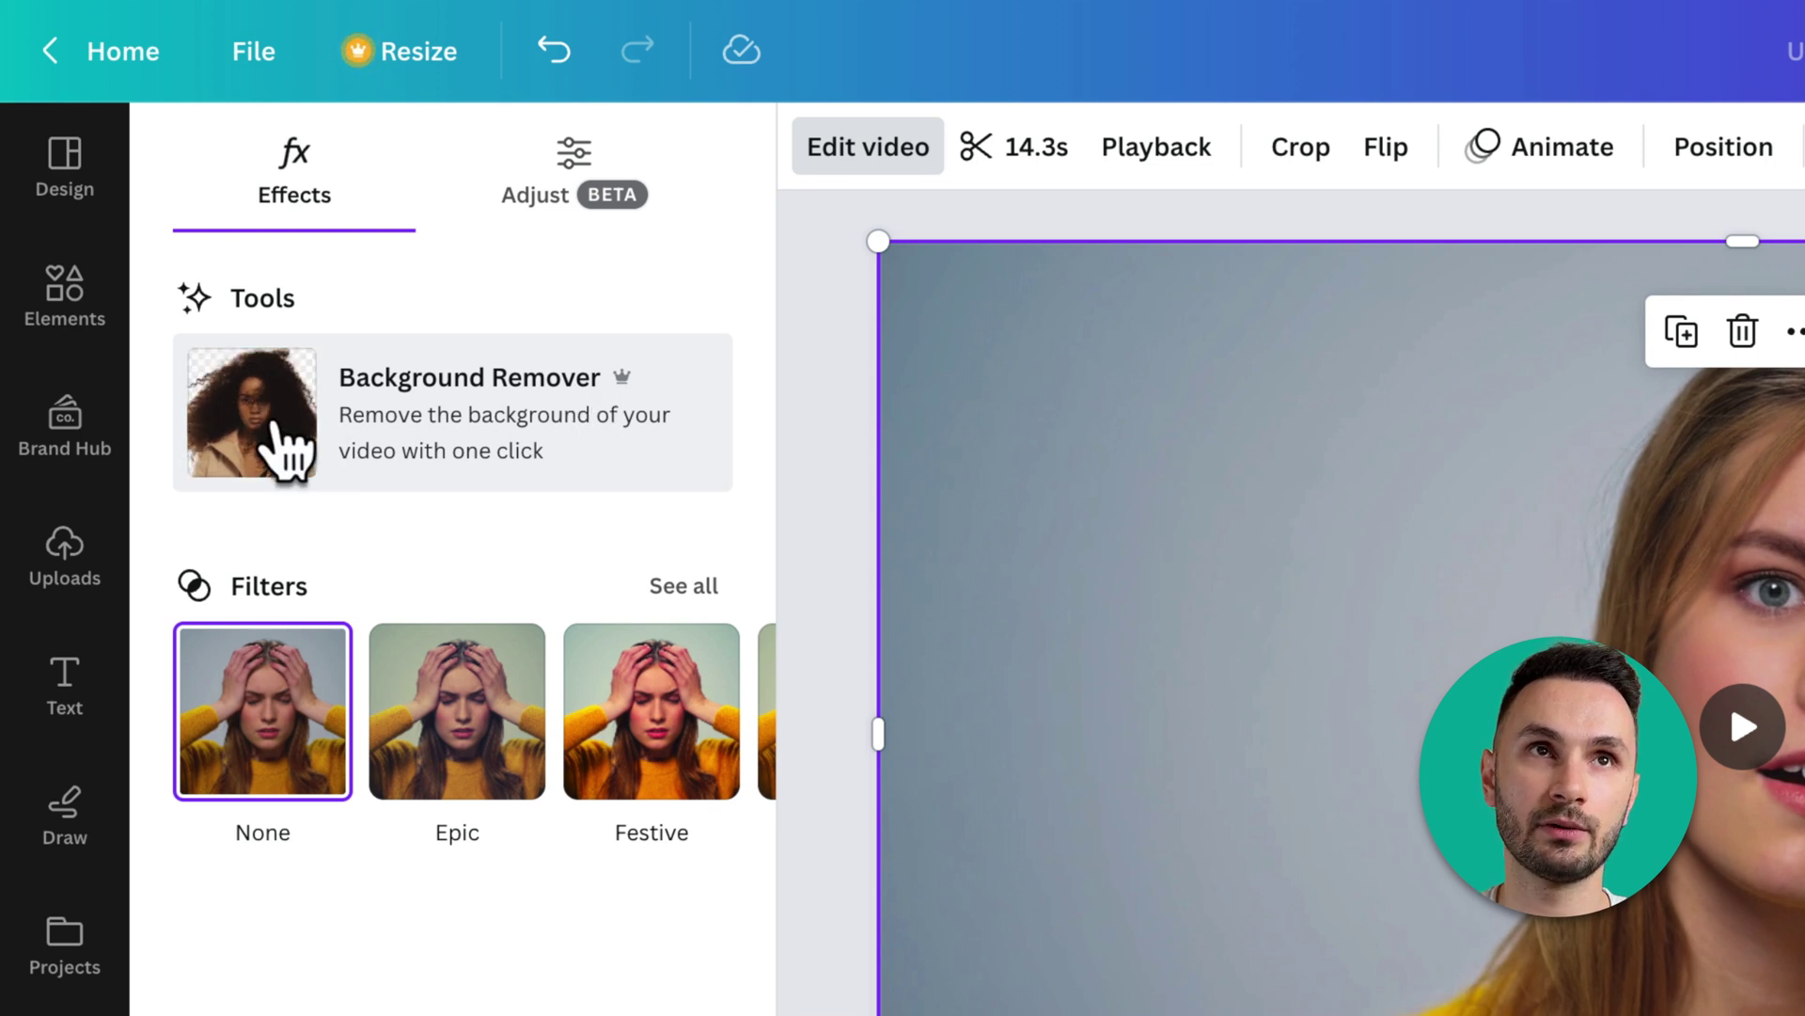
click(286, 452)
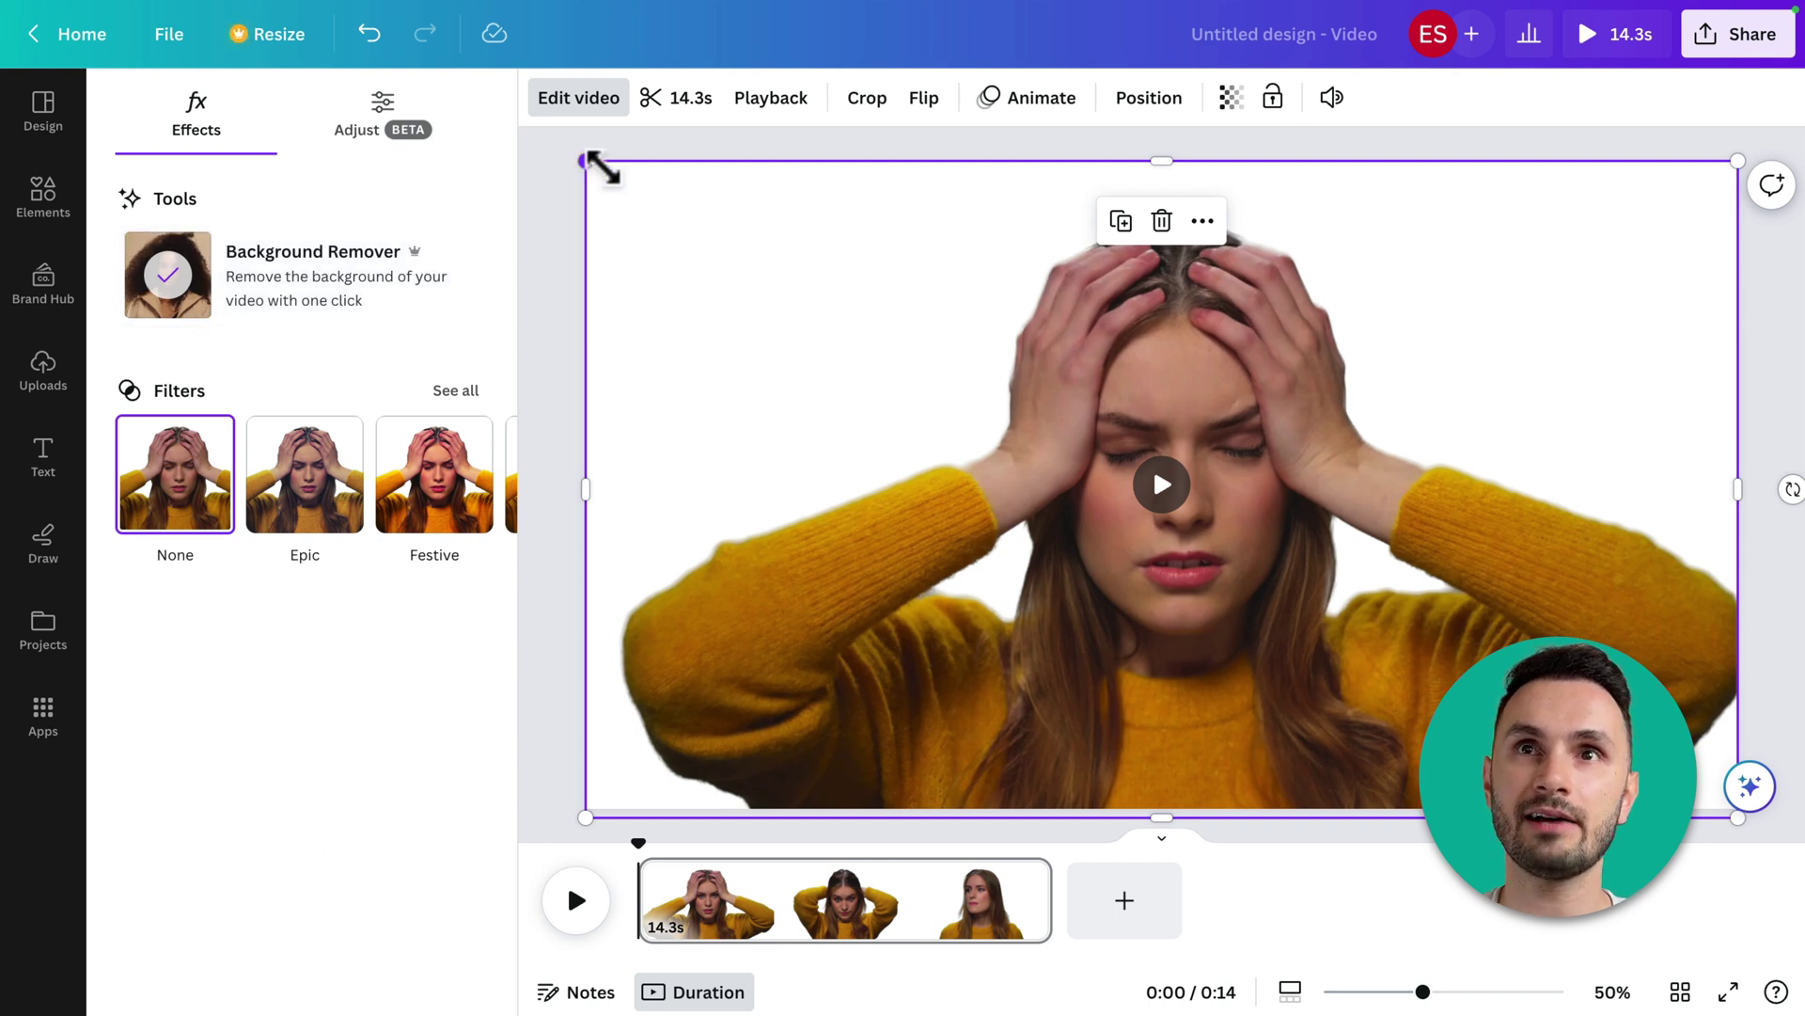
Step: Shrink the woman's cut-out clip, preview it, and move it right of centre
drag(585, 161, 1013, 406)
drag(1193, 492, 919, 323)
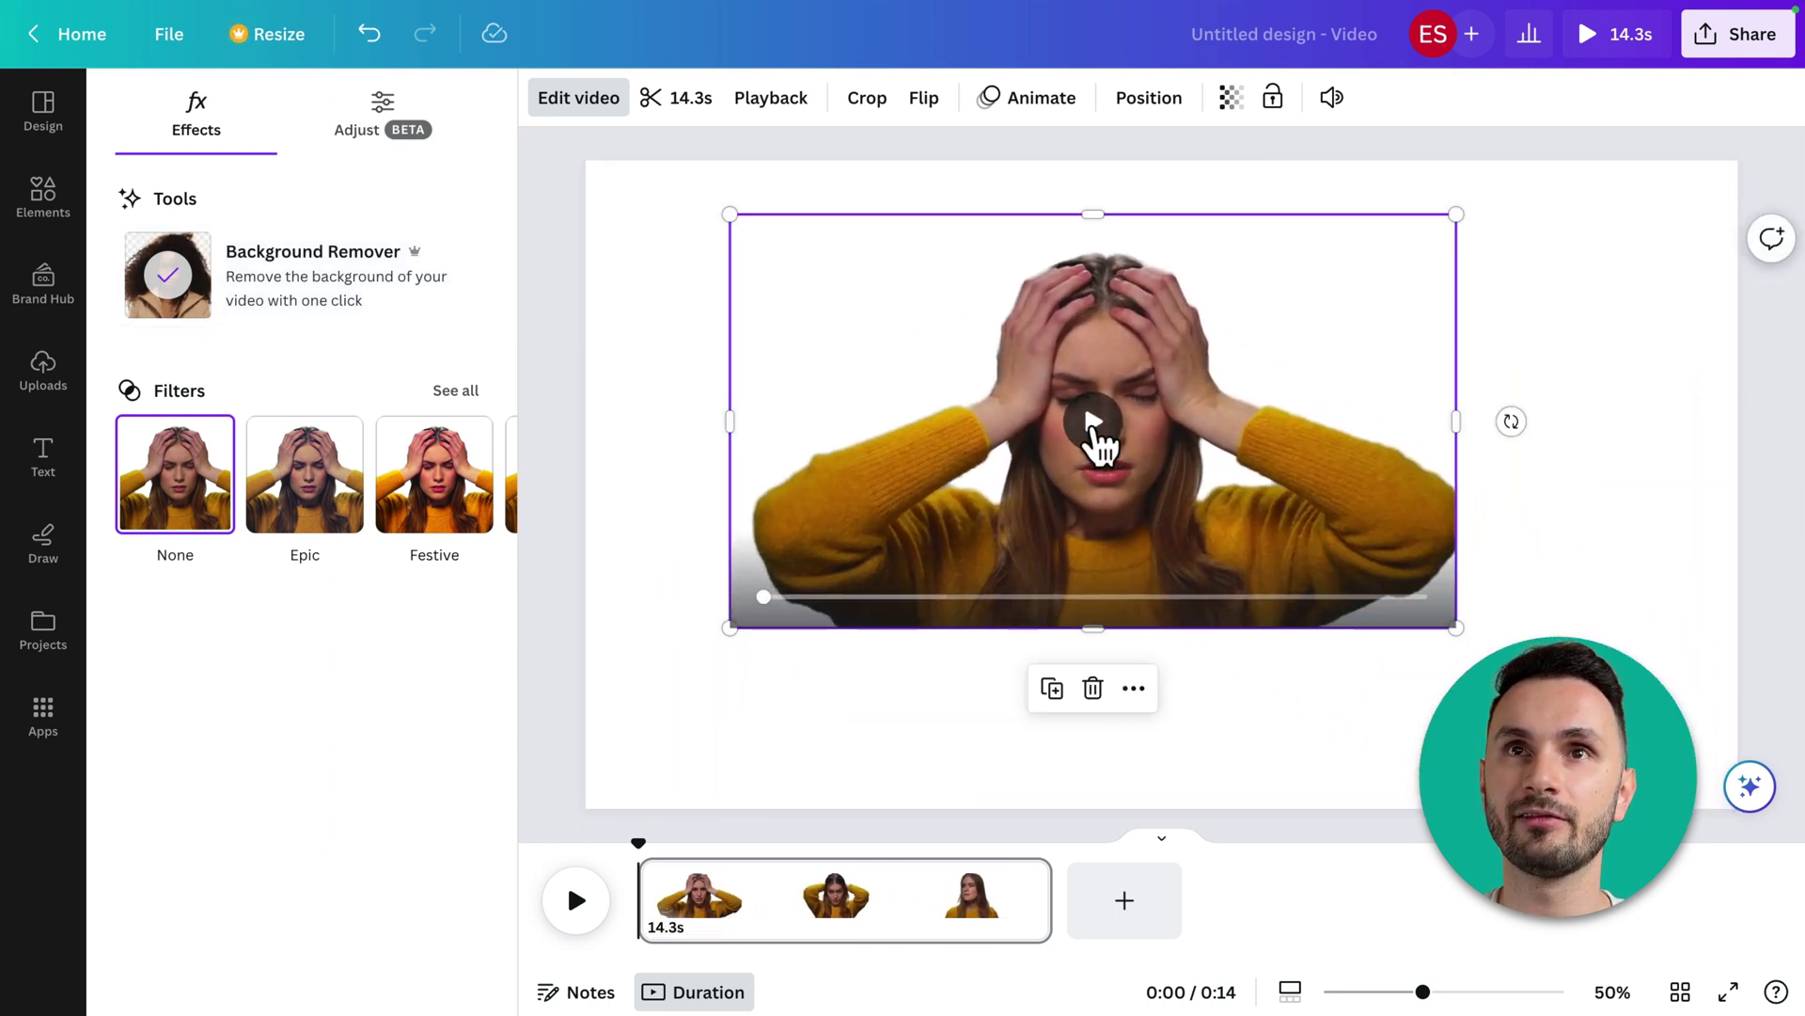
key(Escape)
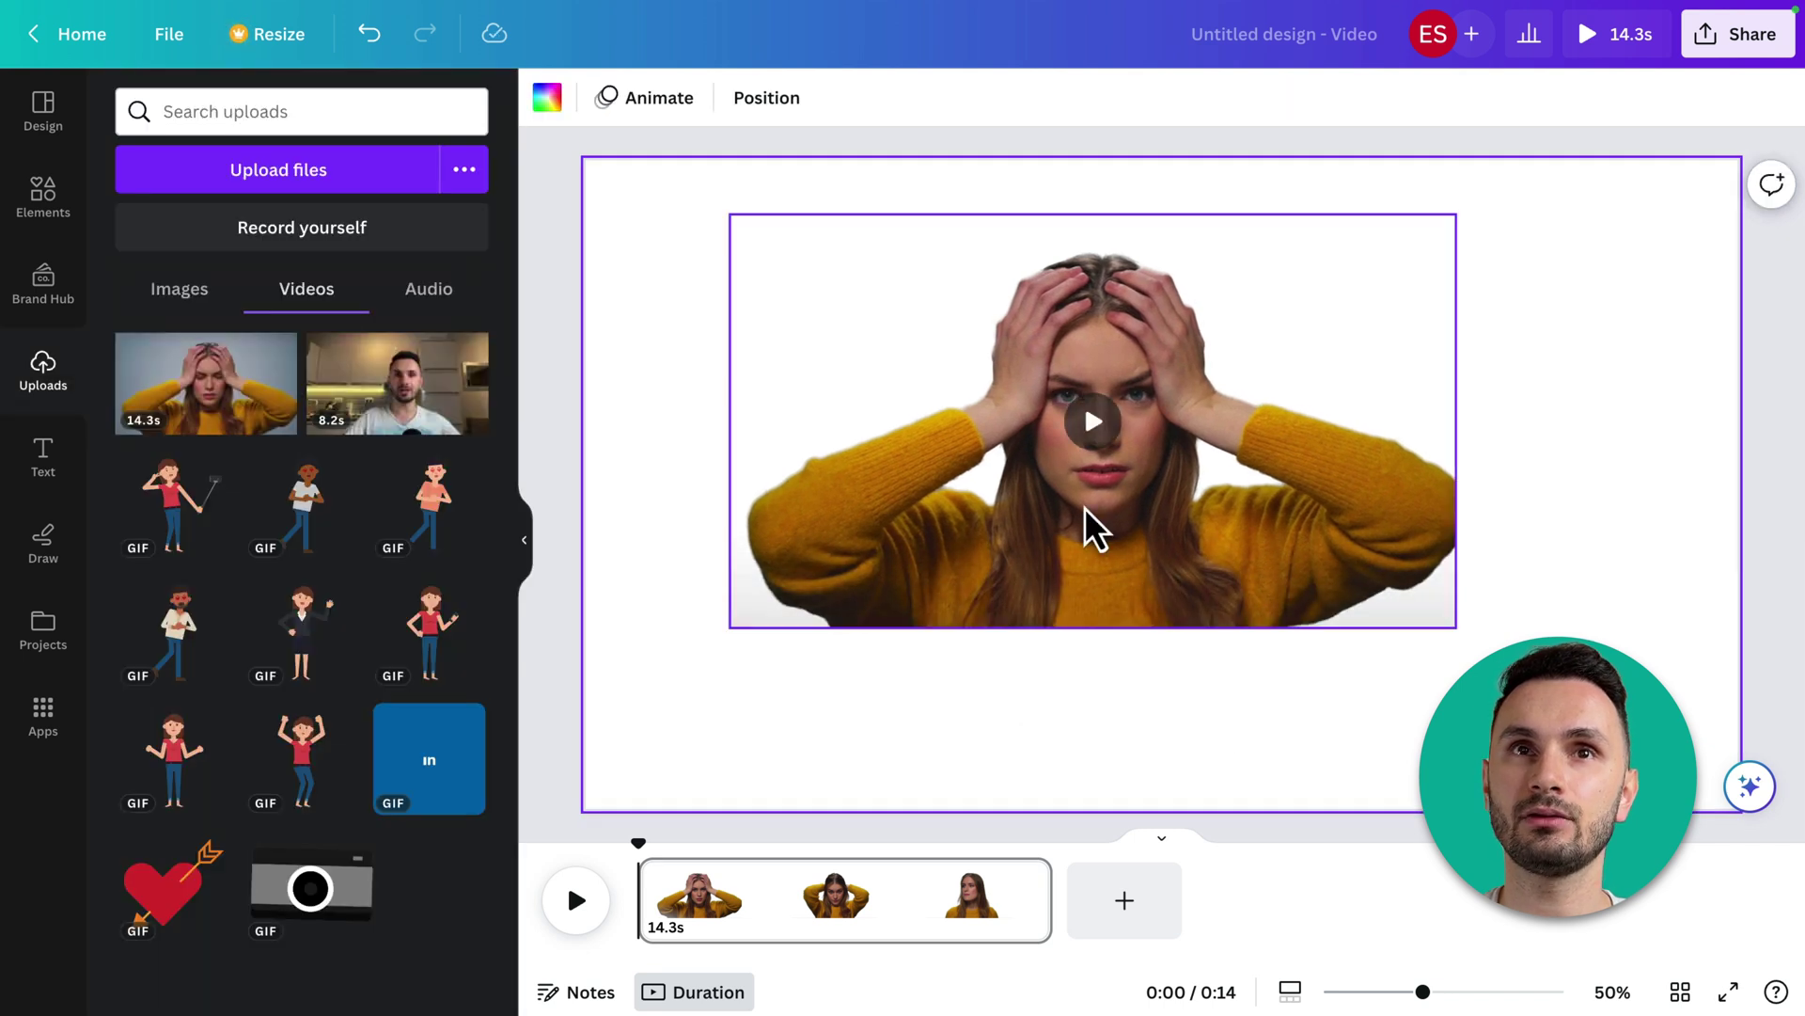
click(1093, 529)
click(1093, 423)
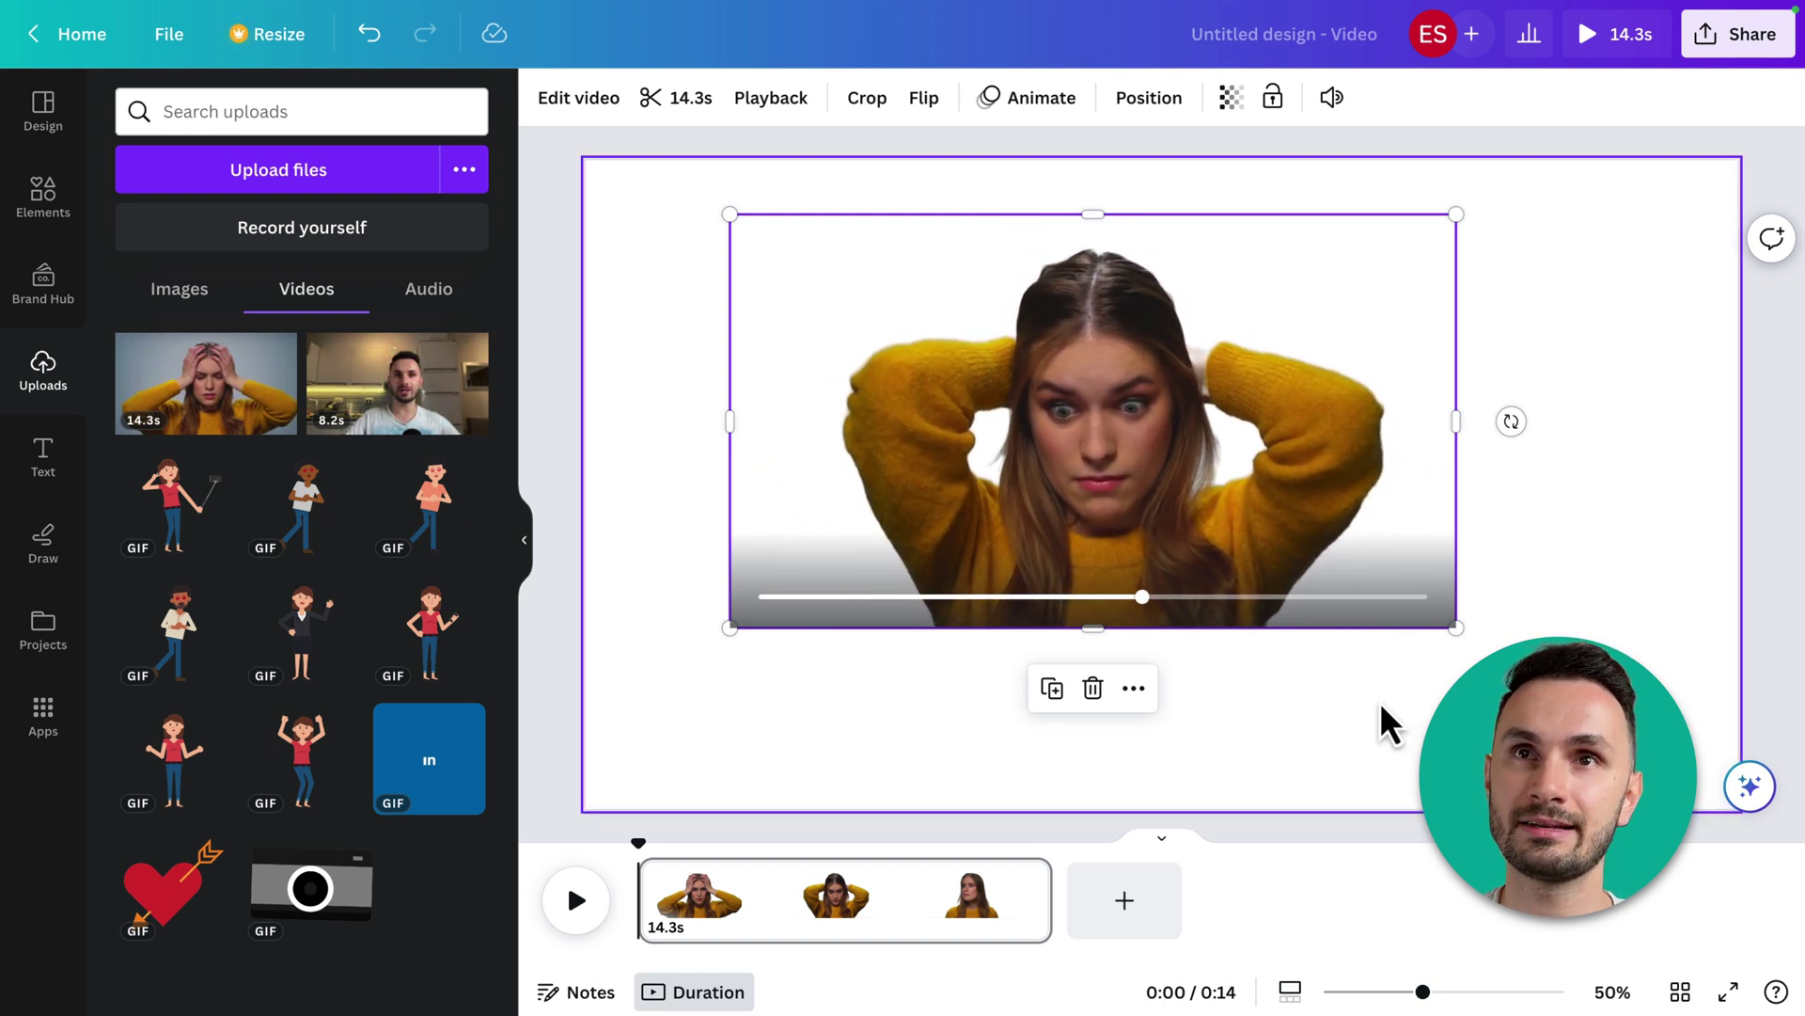
drag(1216, 520, 1321, 588)
click(657, 345)
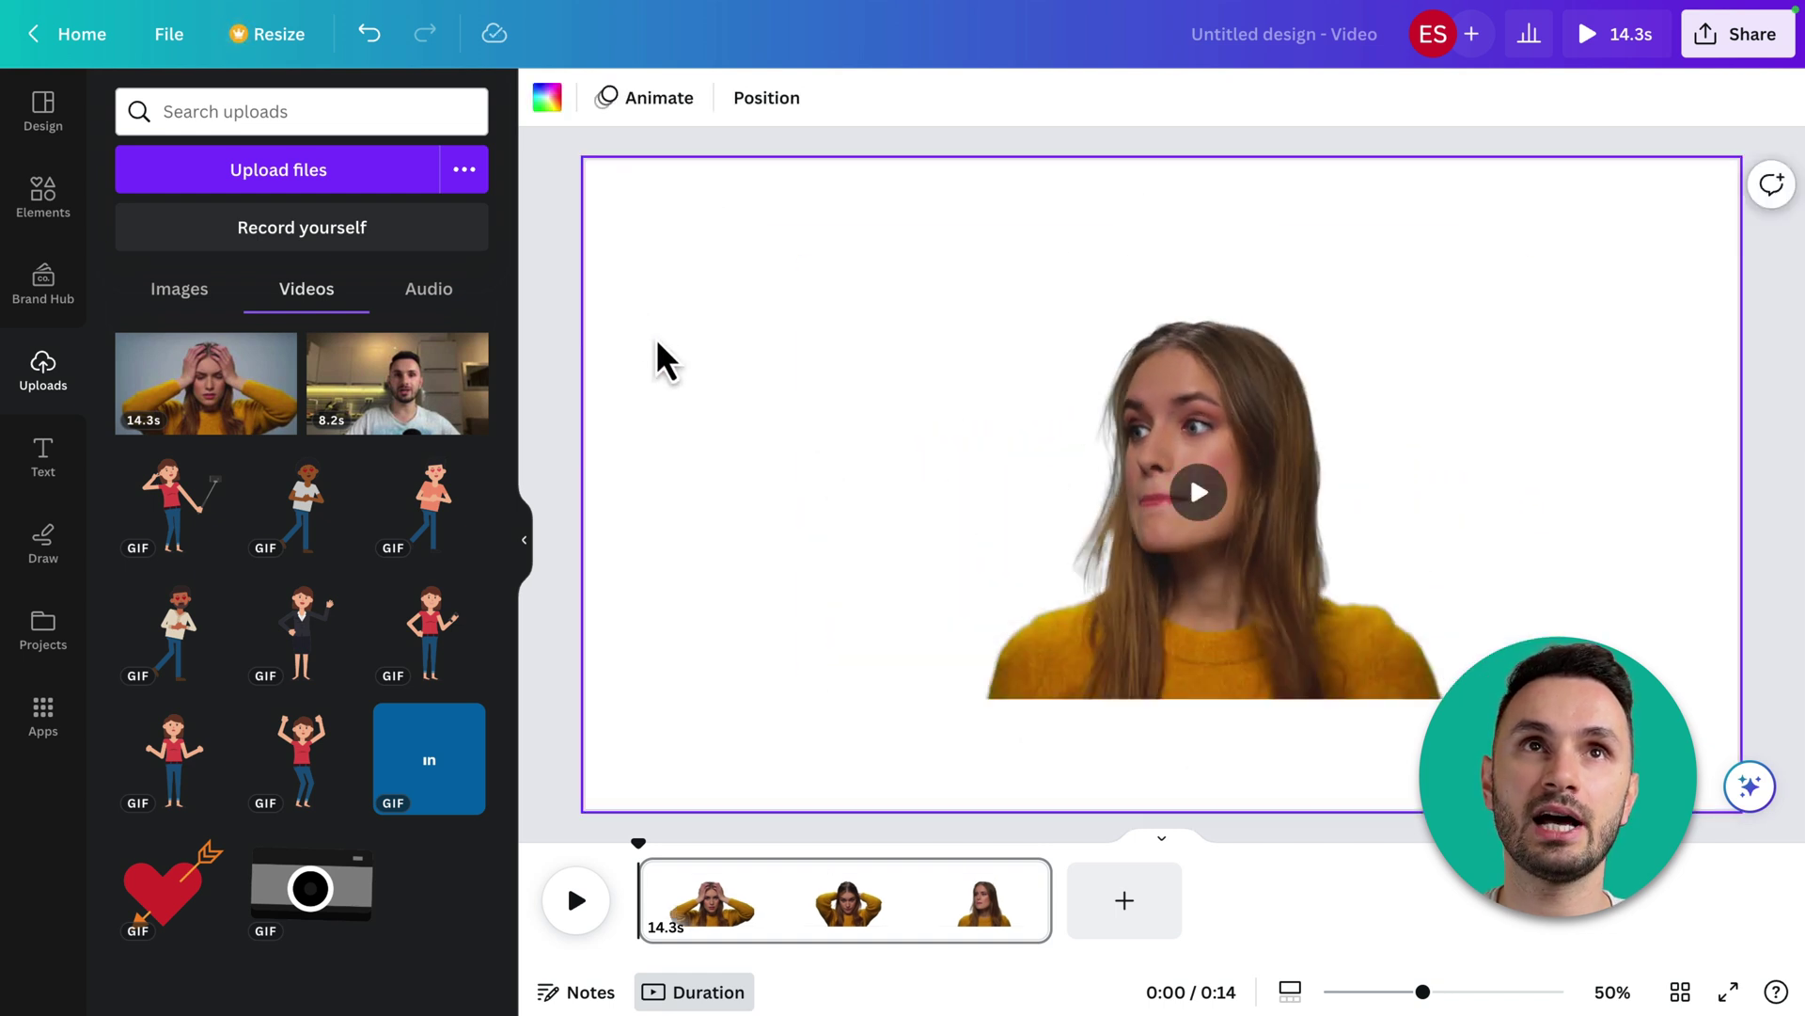
Step: Try several page background colours and settle on solid purple
click(541, 103)
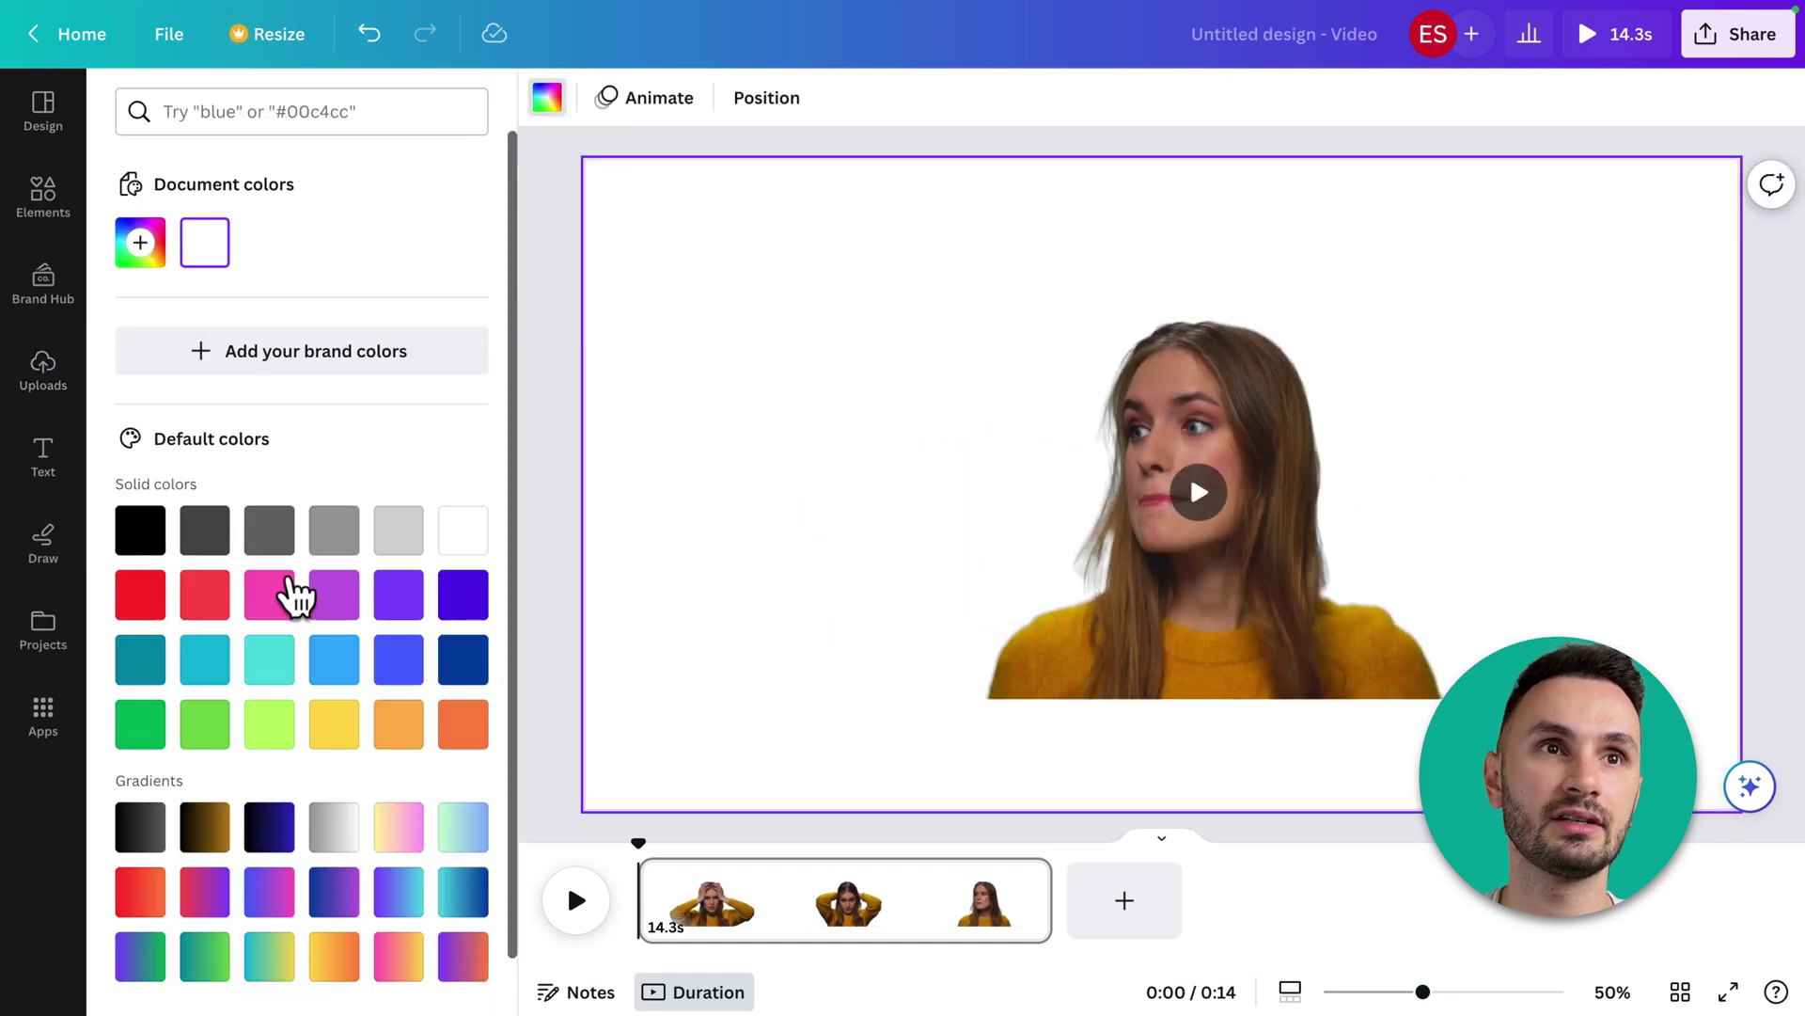
click(208, 664)
click(272, 663)
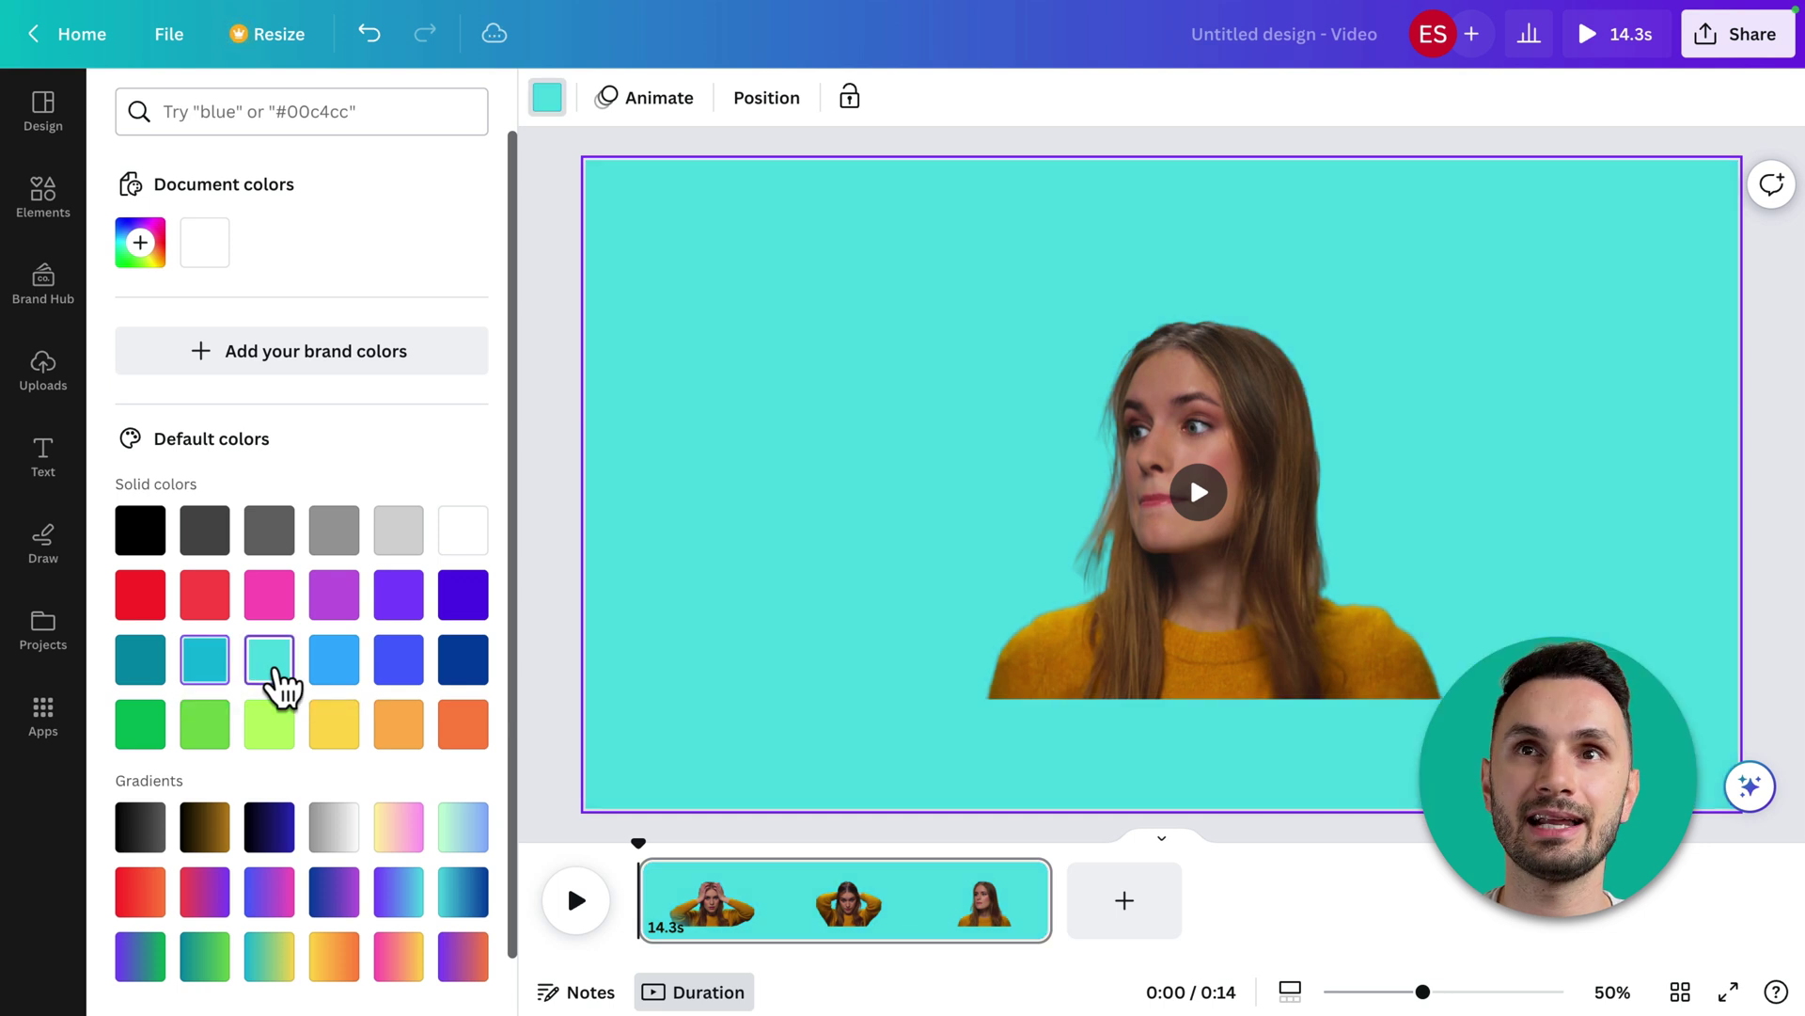
click(334, 738)
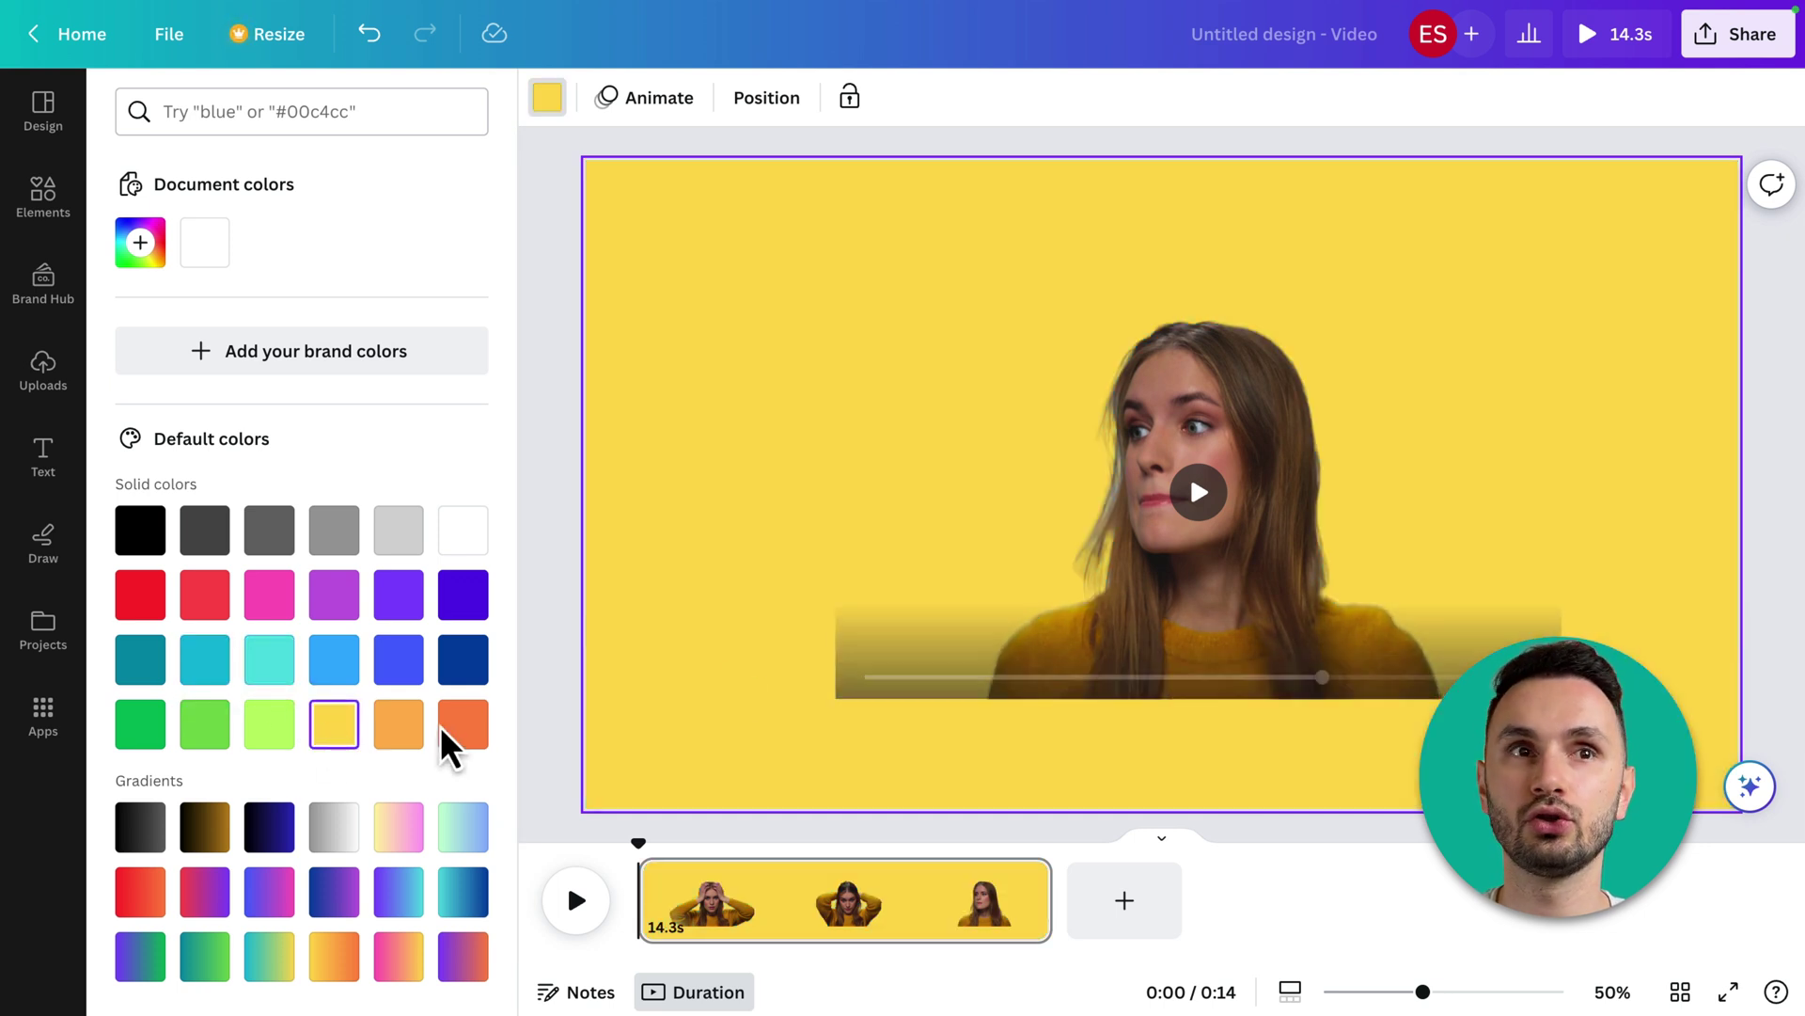
click(461, 738)
click(470, 604)
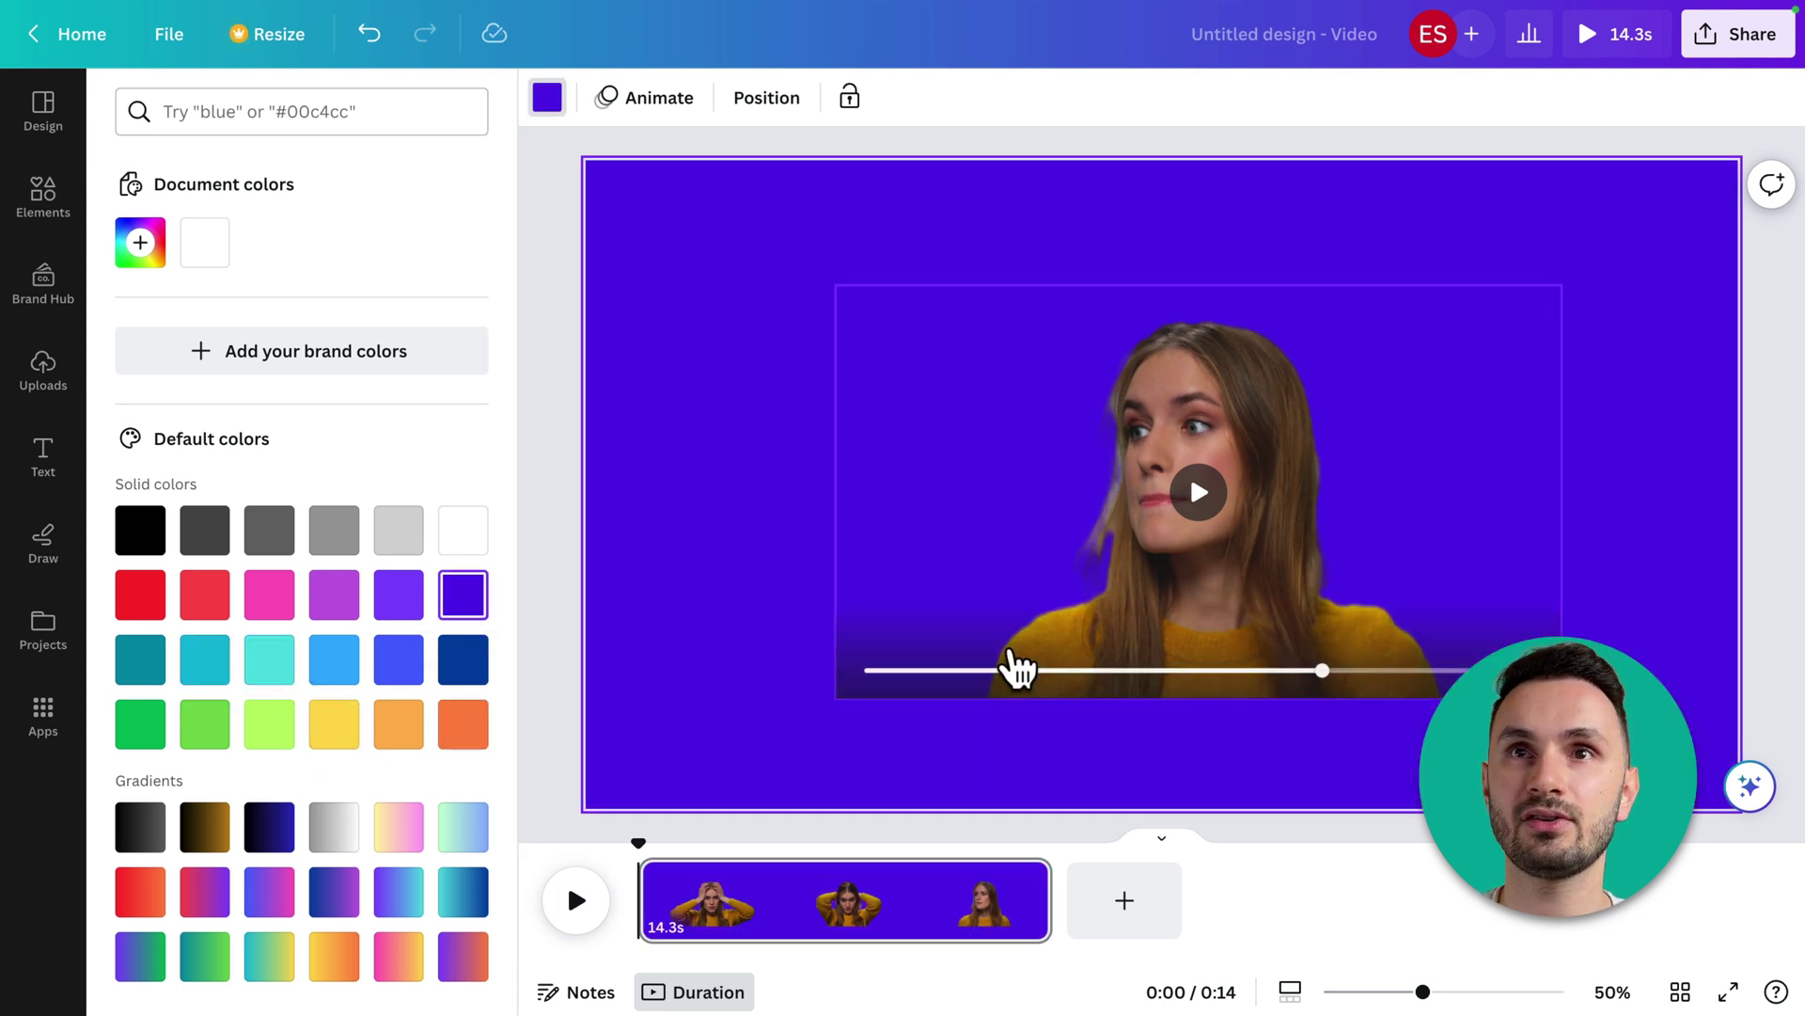
Step: Preview the woman's clip and push it flush to the page's bottom-right edge
click(1273, 668)
click(1204, 487)
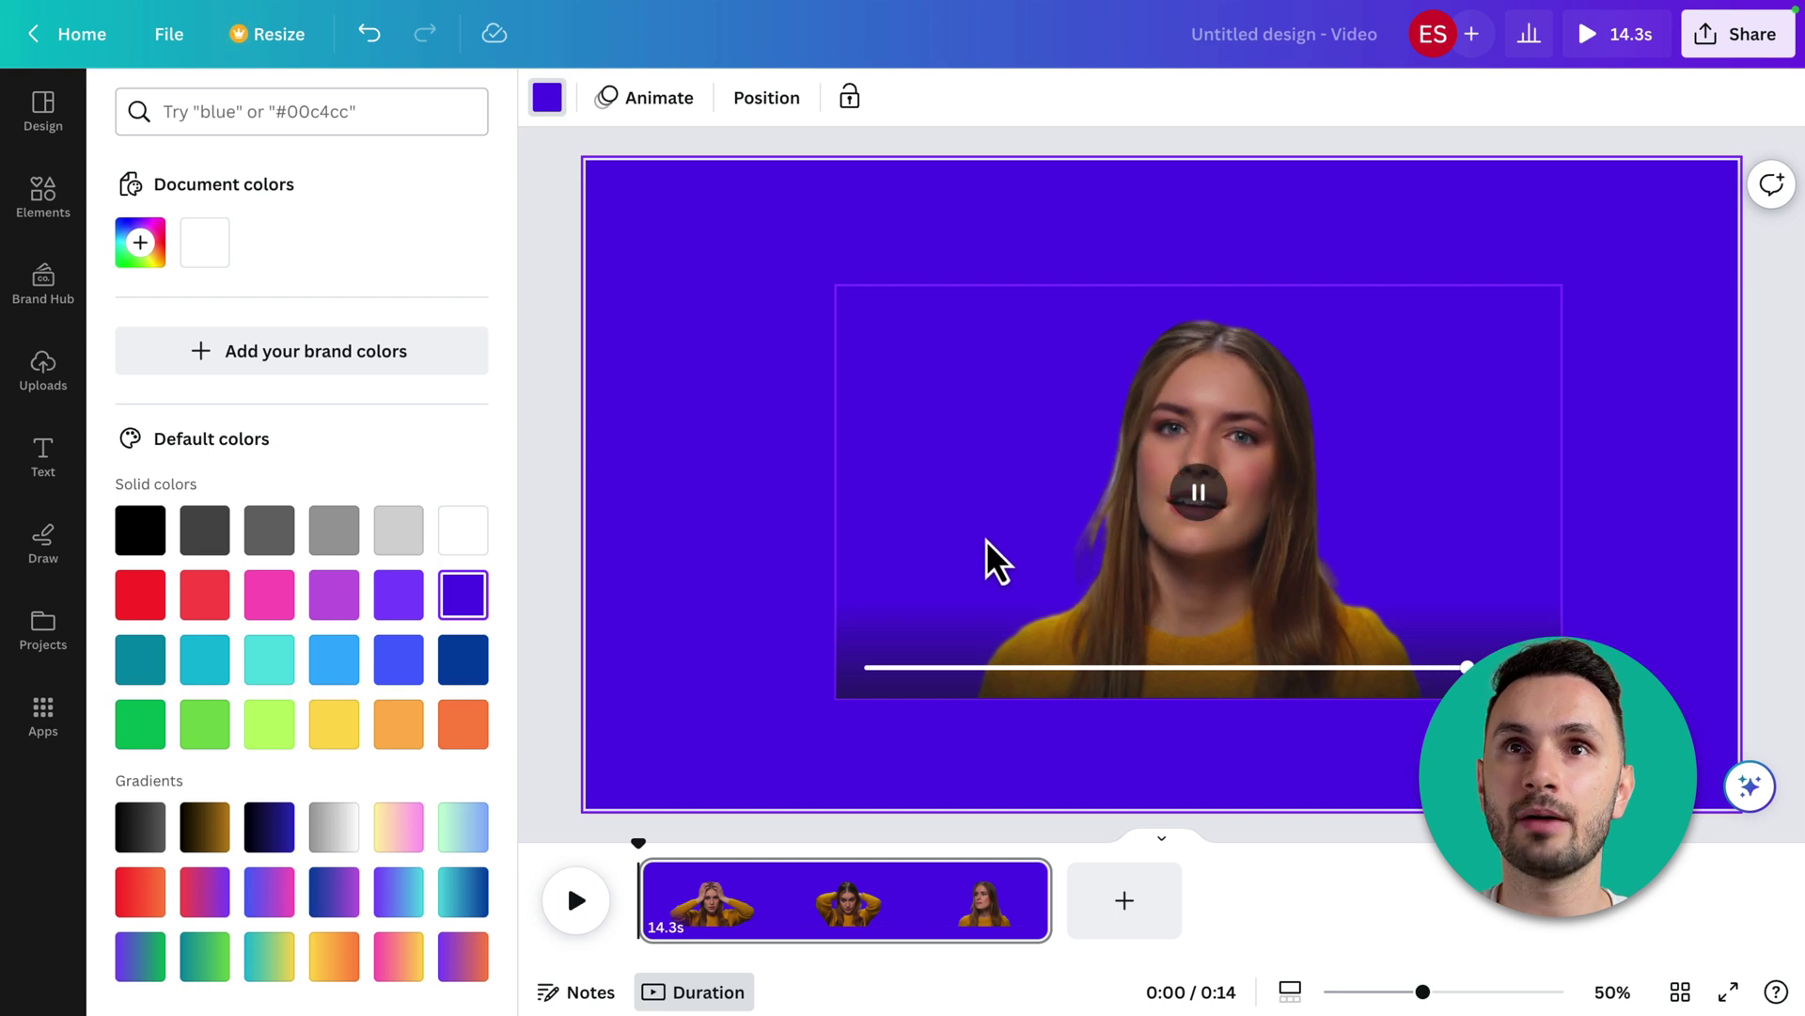
click(1044, 550)
drag(1044, 550, 1166, 634)
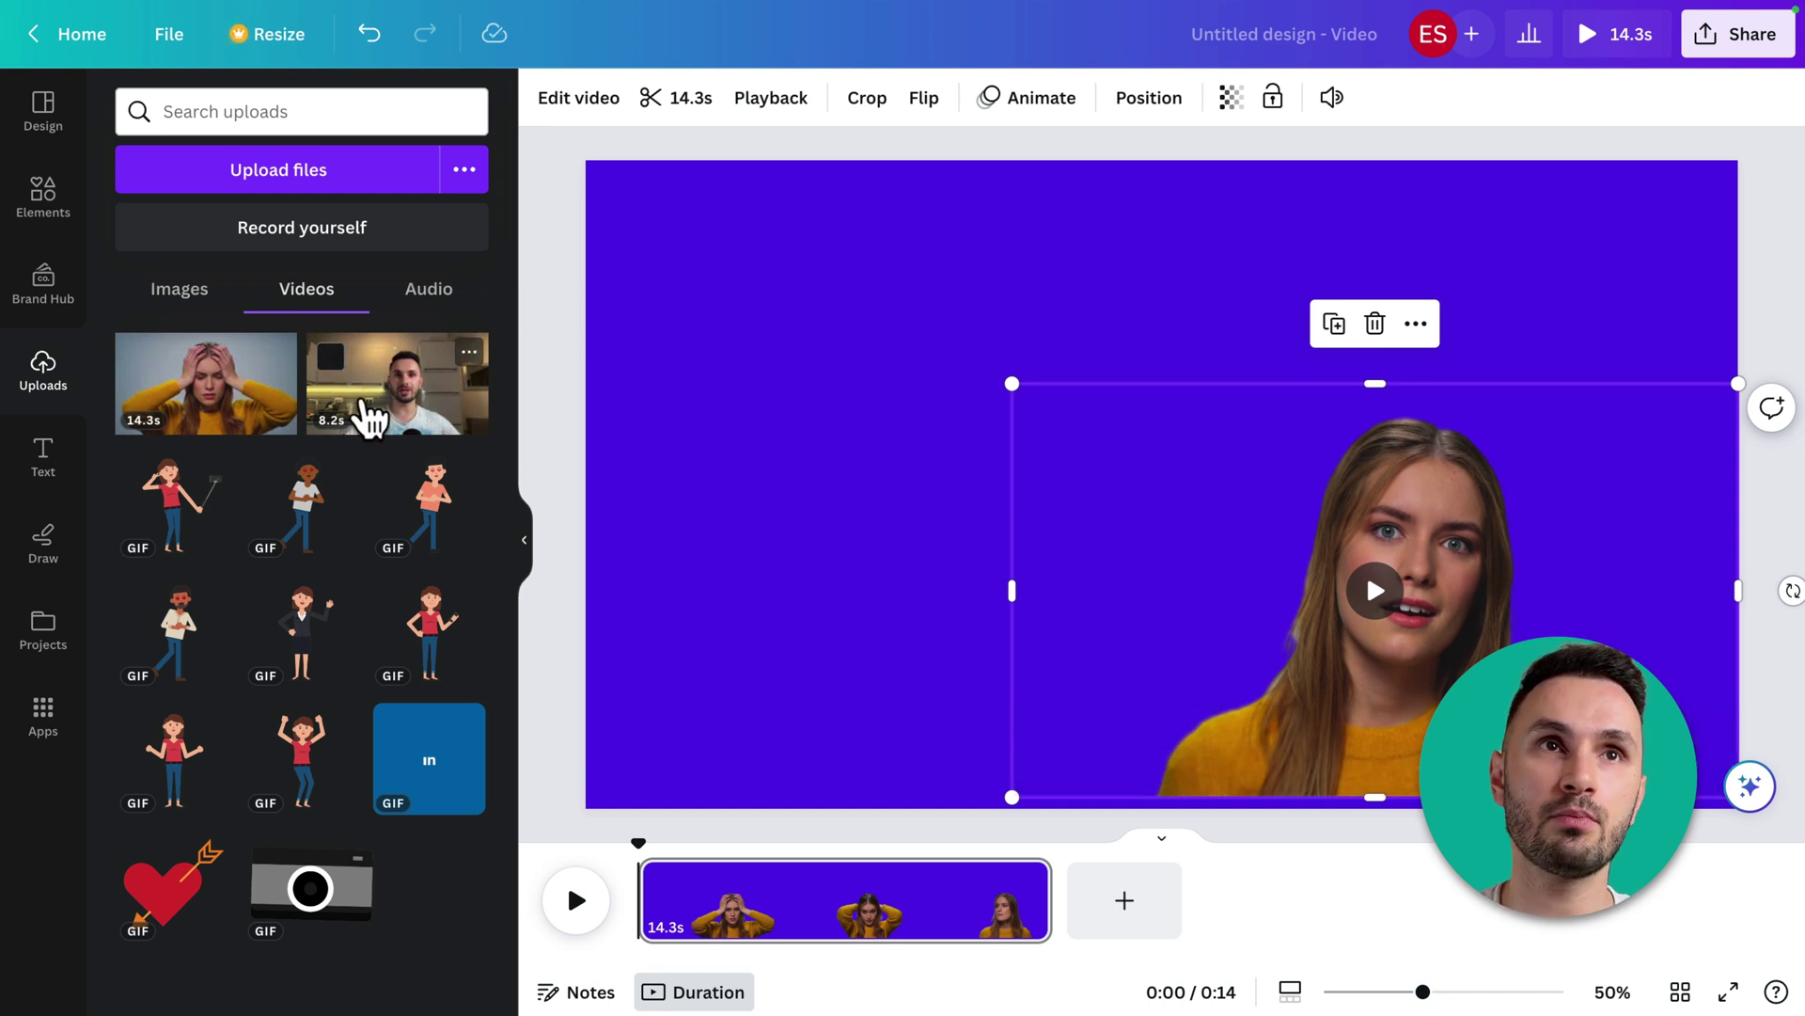
Step: Add the man's 8.2s kitchen clip at the canvas's upper left and open its video effects
drag(371, 418, 693, 273)
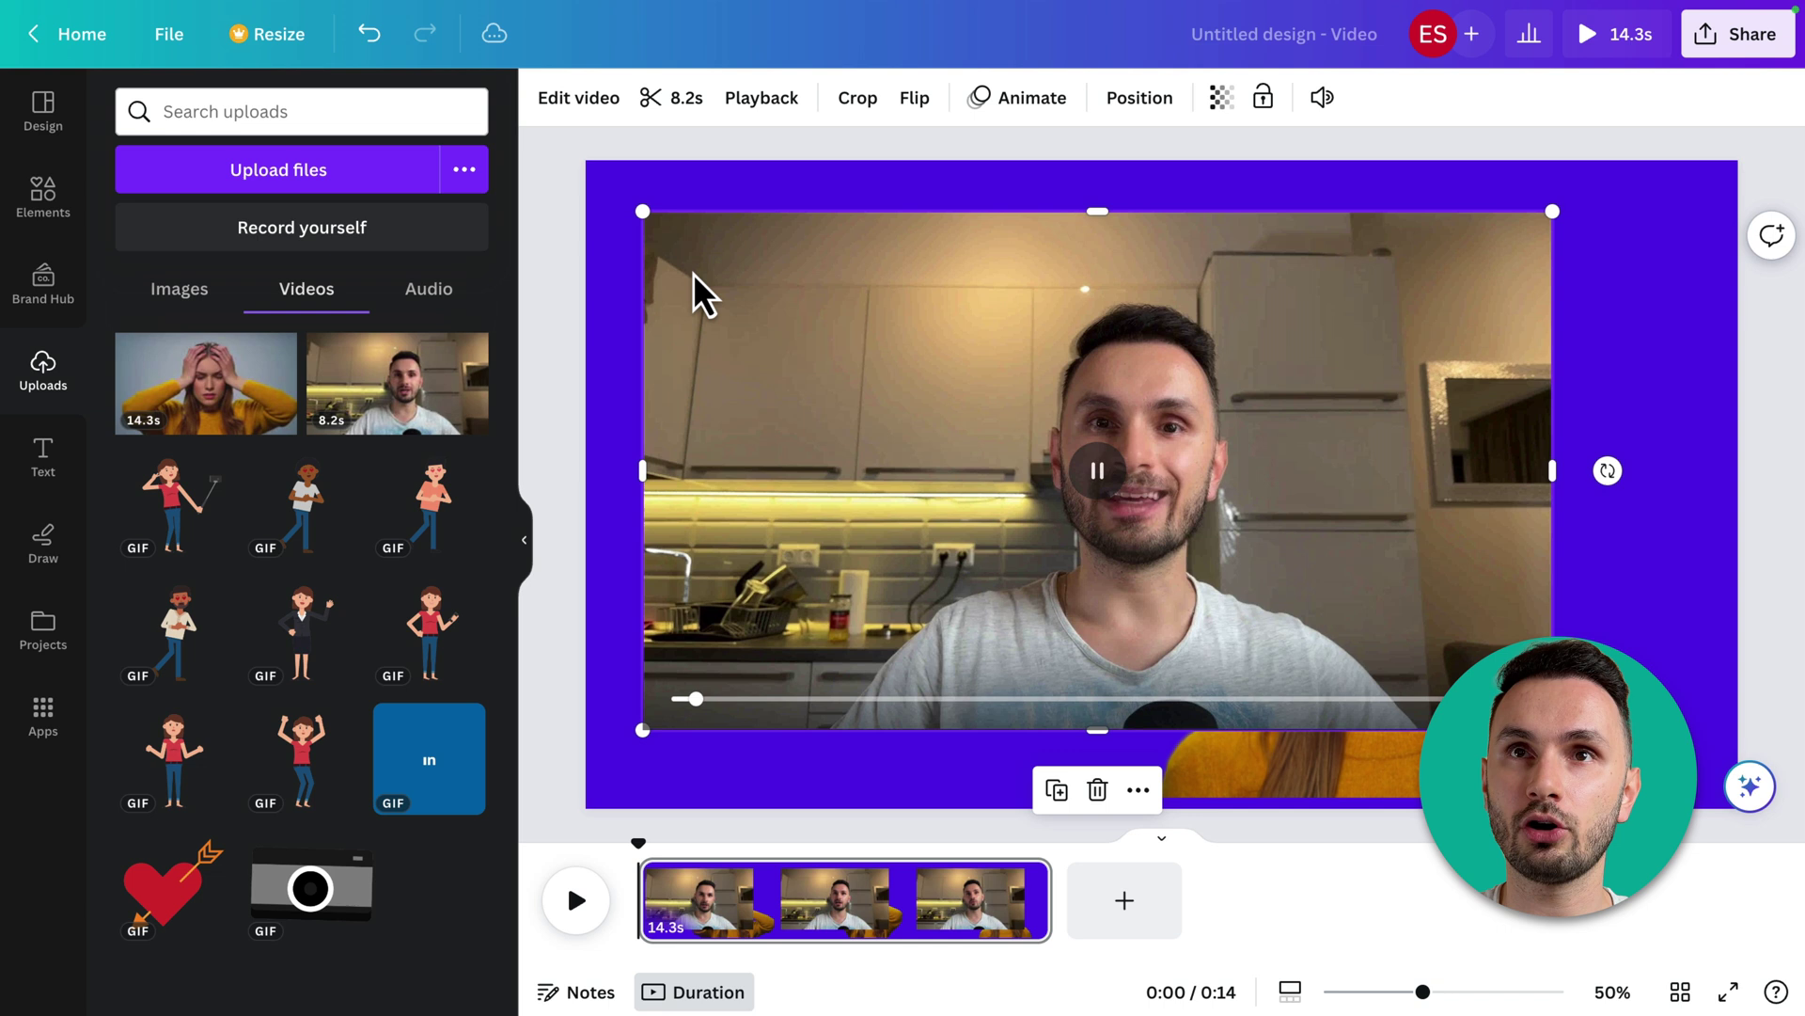
drag(953, 463, 901, 435)
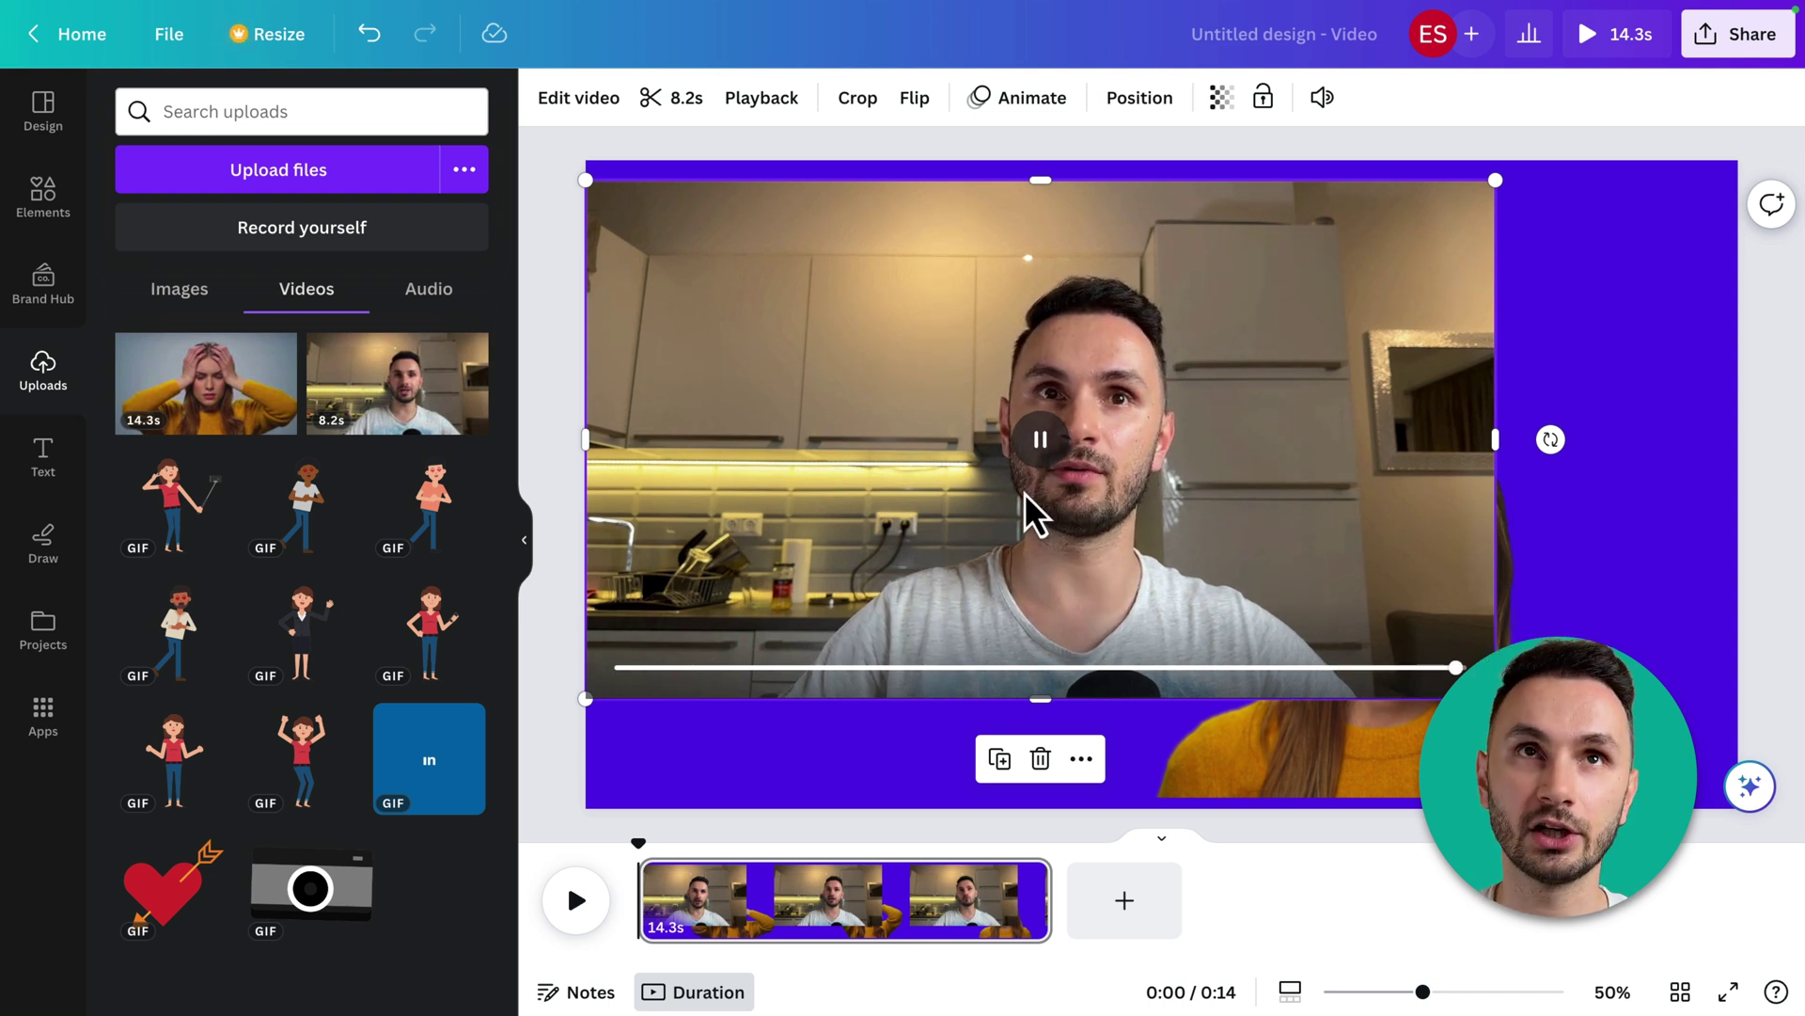
click(578, 100)
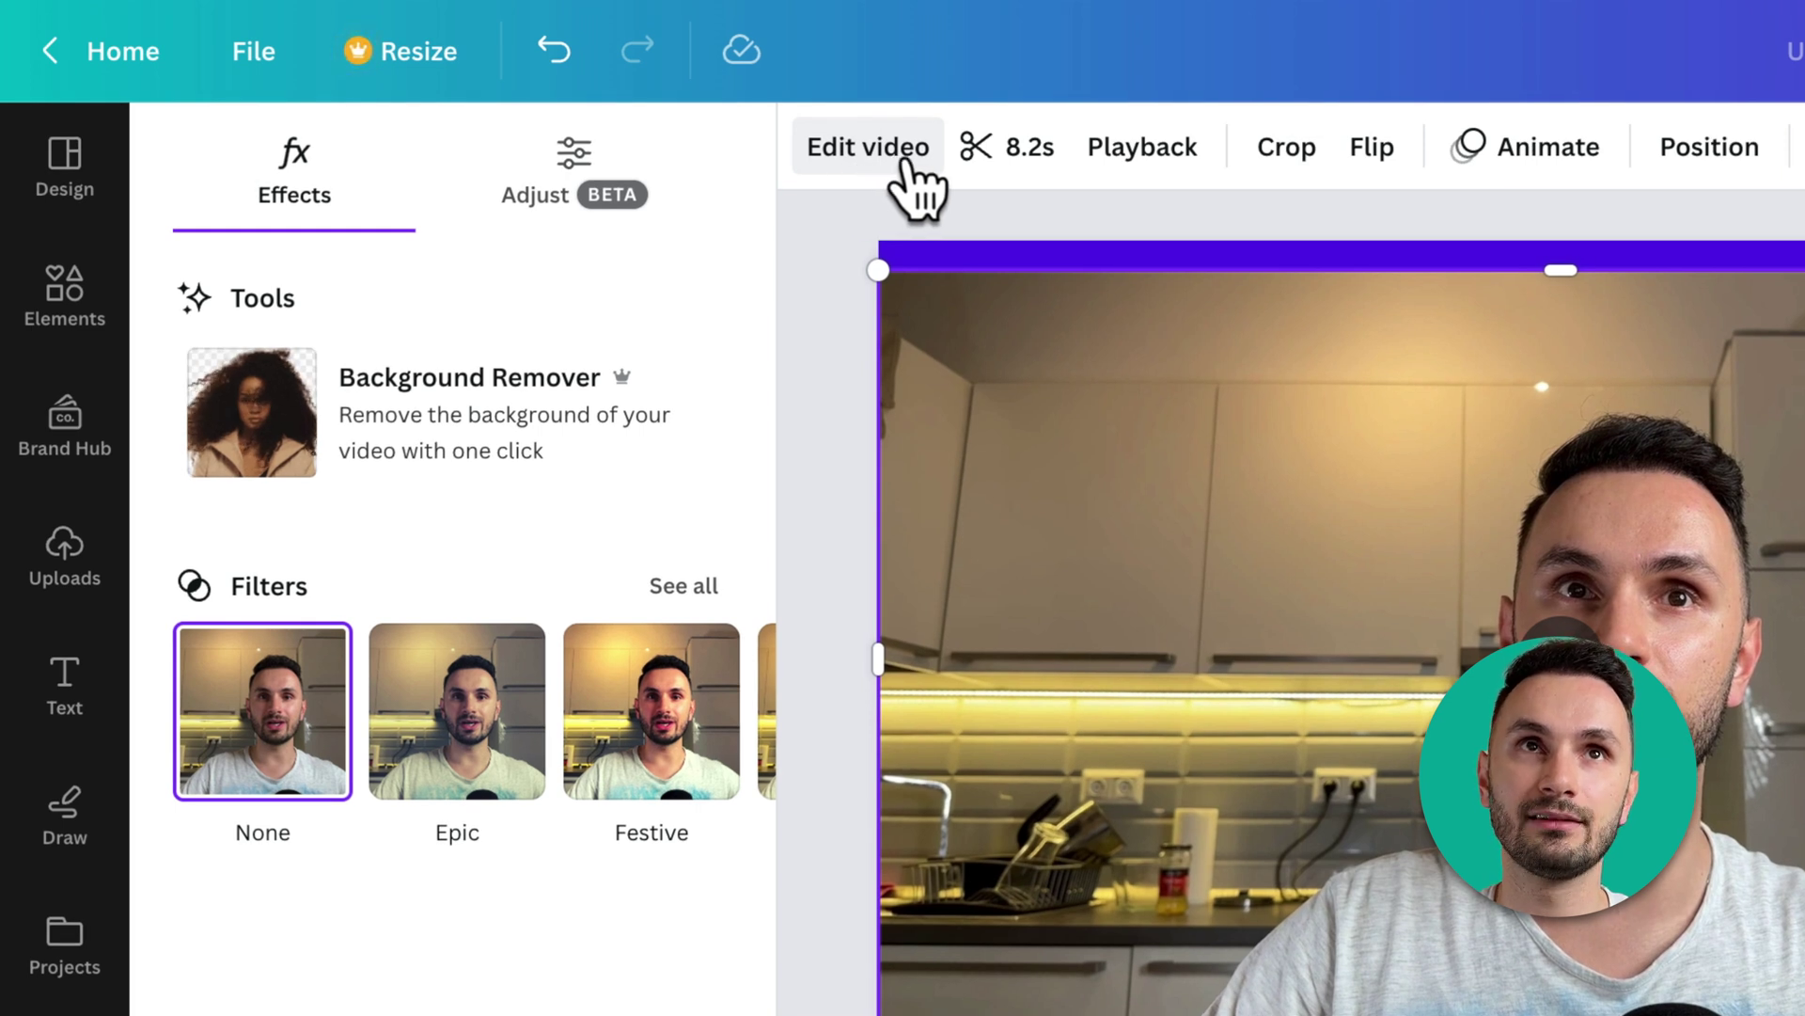
Step: Run Background Remover on the man's clip and play it to check the cutout
click(305, 434)
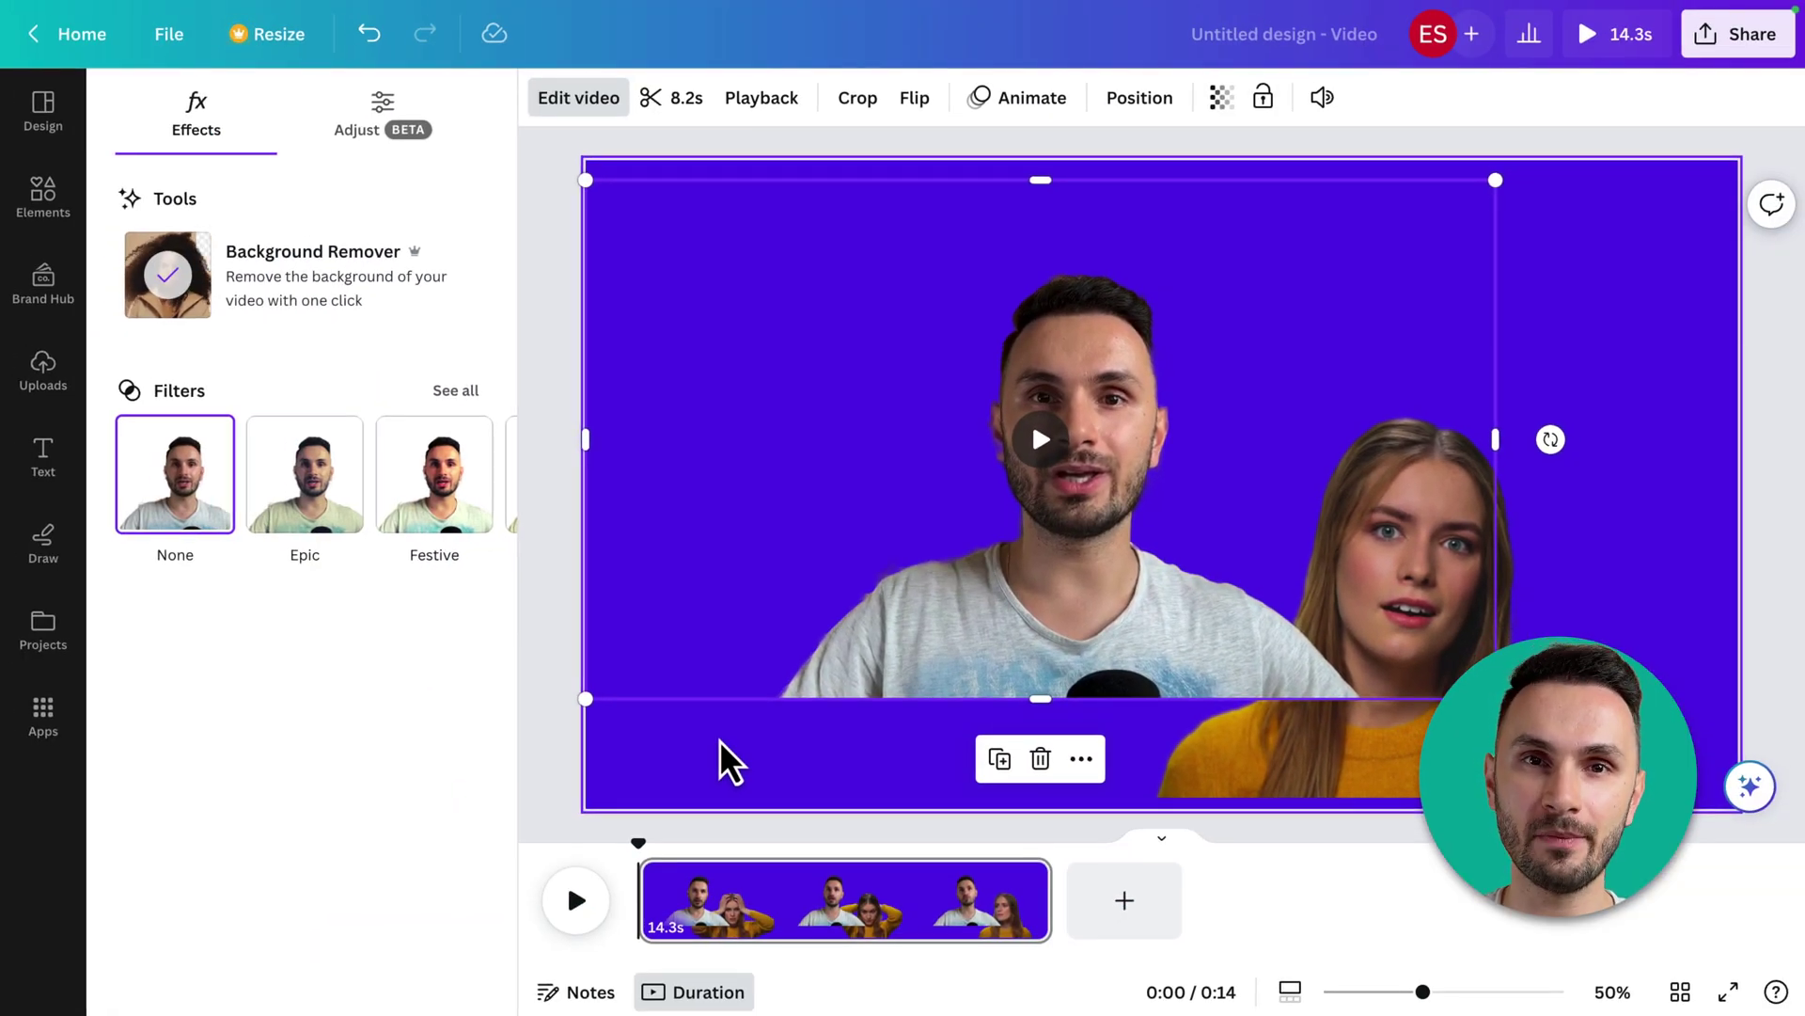
click(1041, 442)
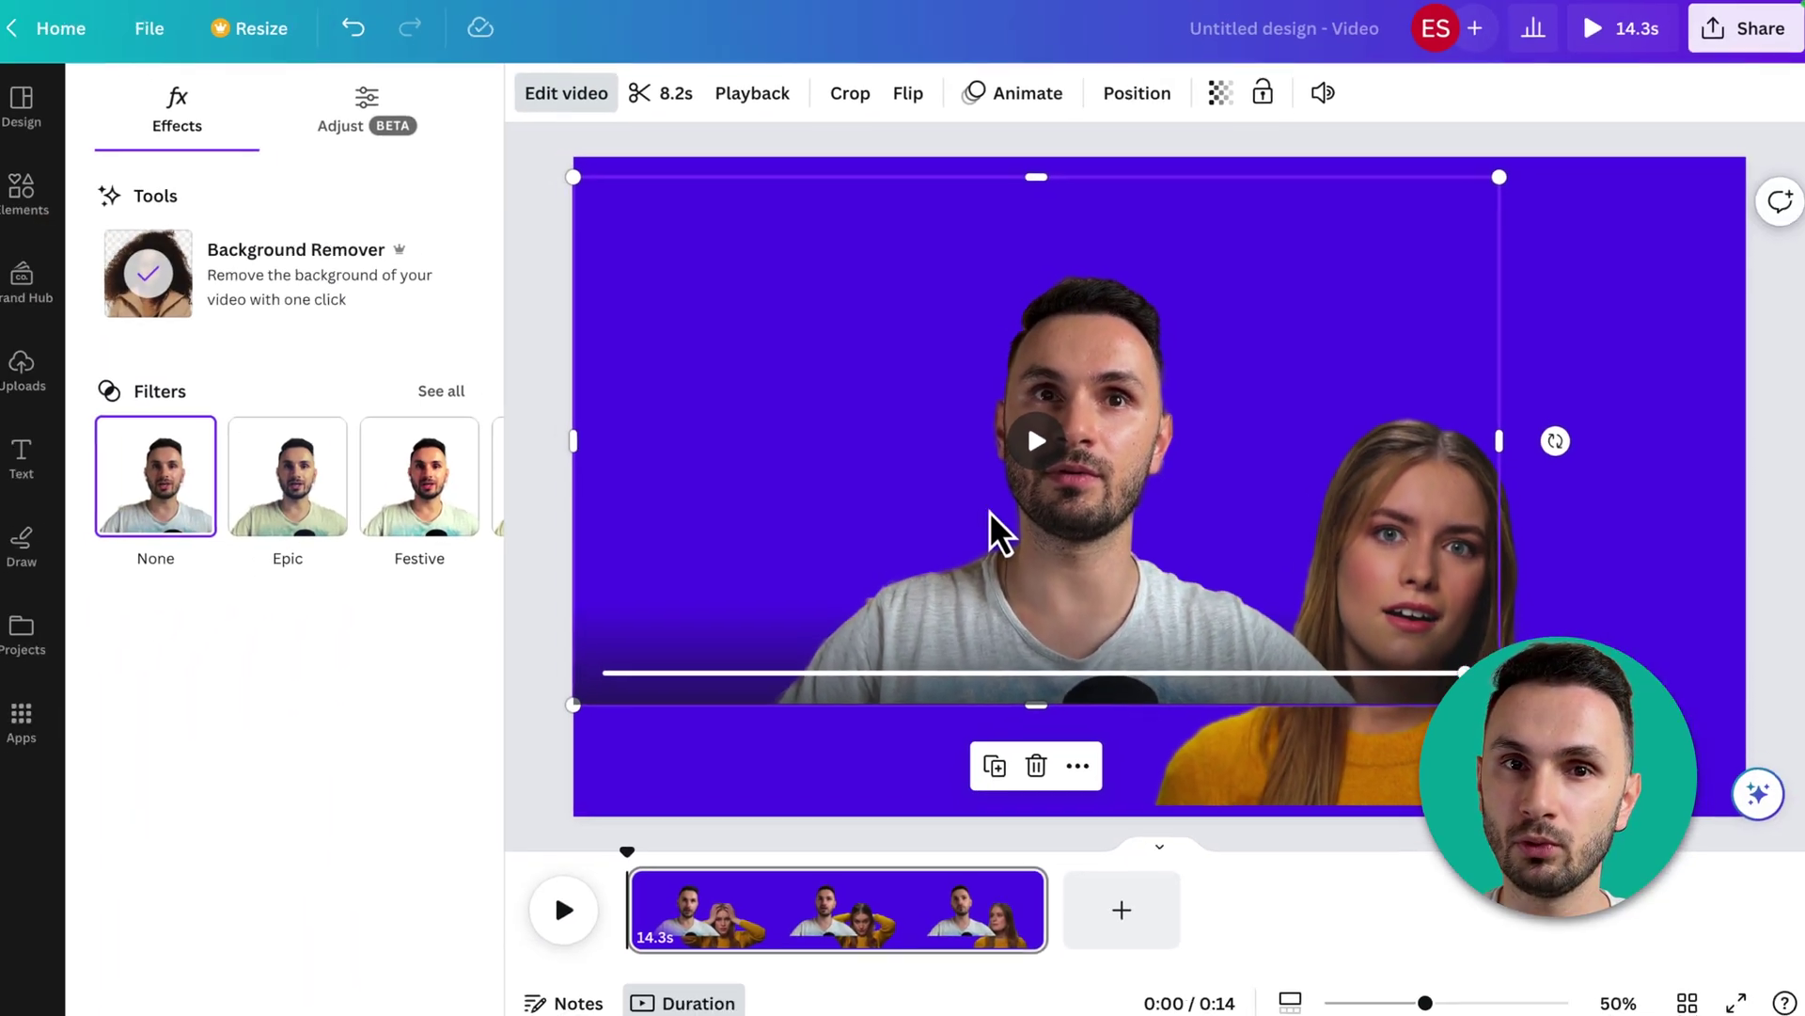
Step: Raise the woman's clip toward the upper right and shrink the man's clip
drag(1592, 604, 1561, 574)
click(933, 508)
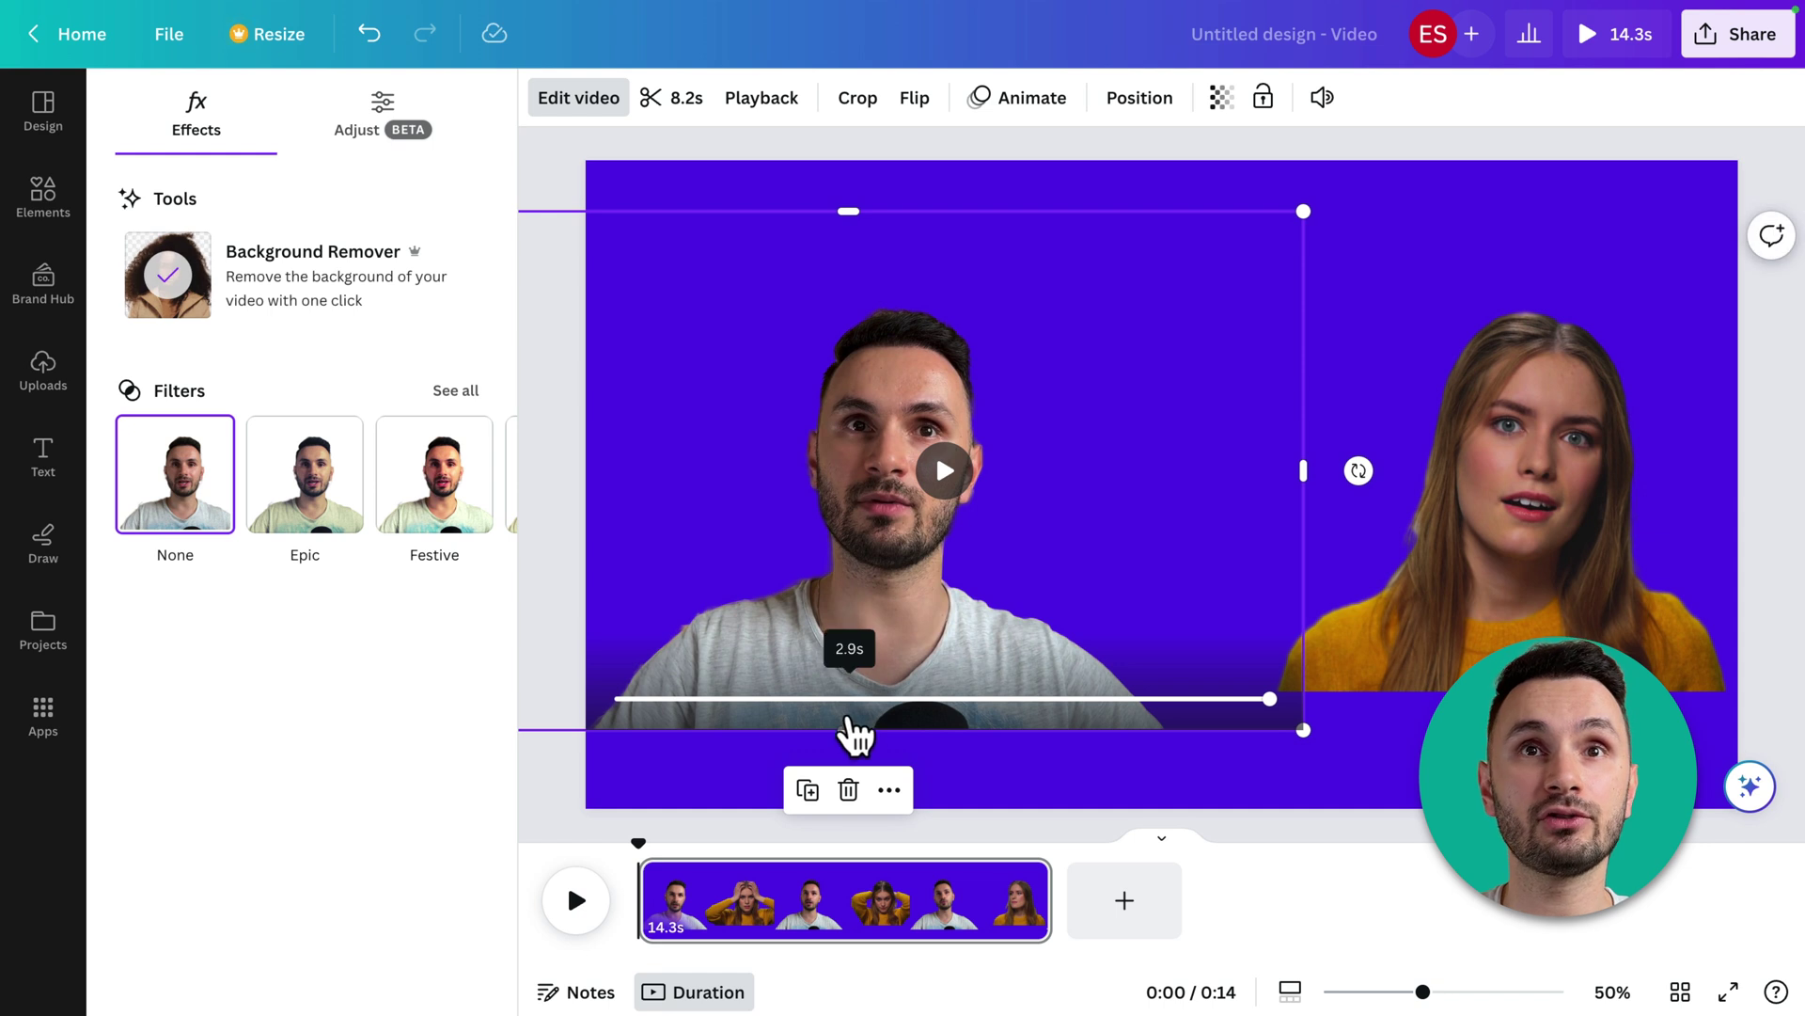
drag(839, 701, 680, 691)
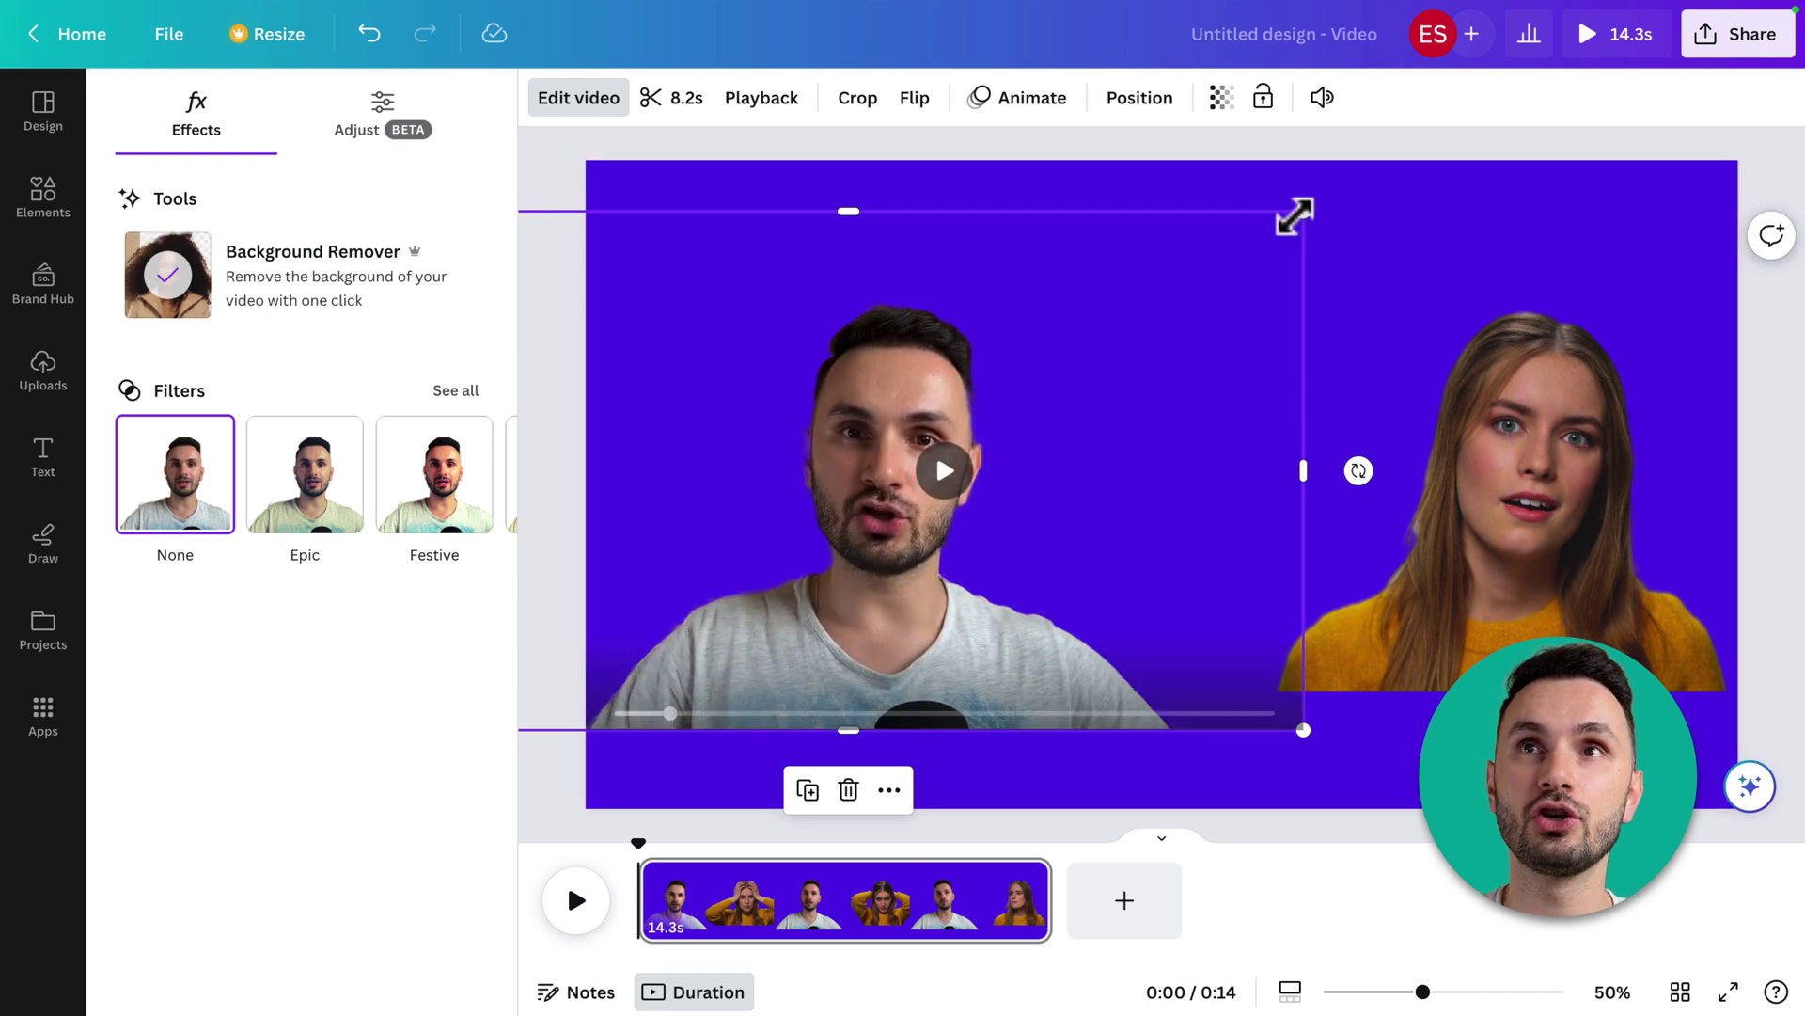
drag(1301, 212, 969, 482)
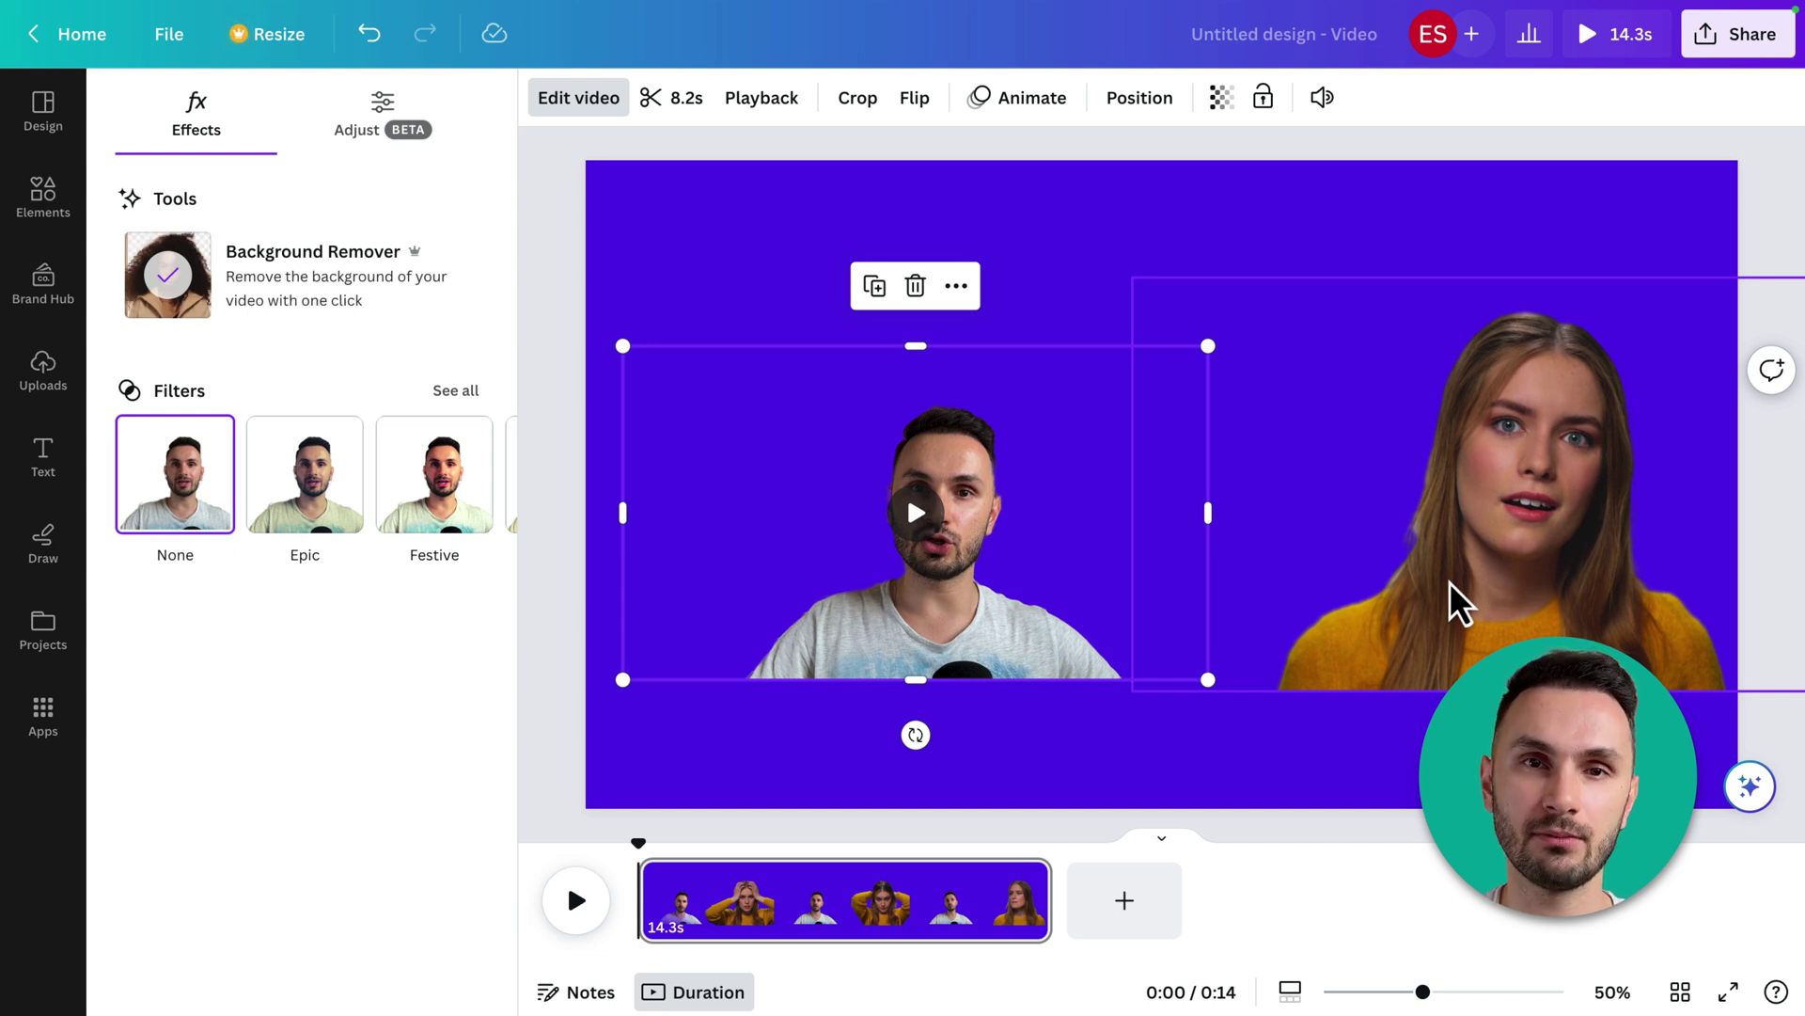
Step: Adjust the woman's position, then move the man's clip left and resize it
click(1535, 383)
drag(1535, 382, 1528, 506)
drag(967, 605, 910, 604)
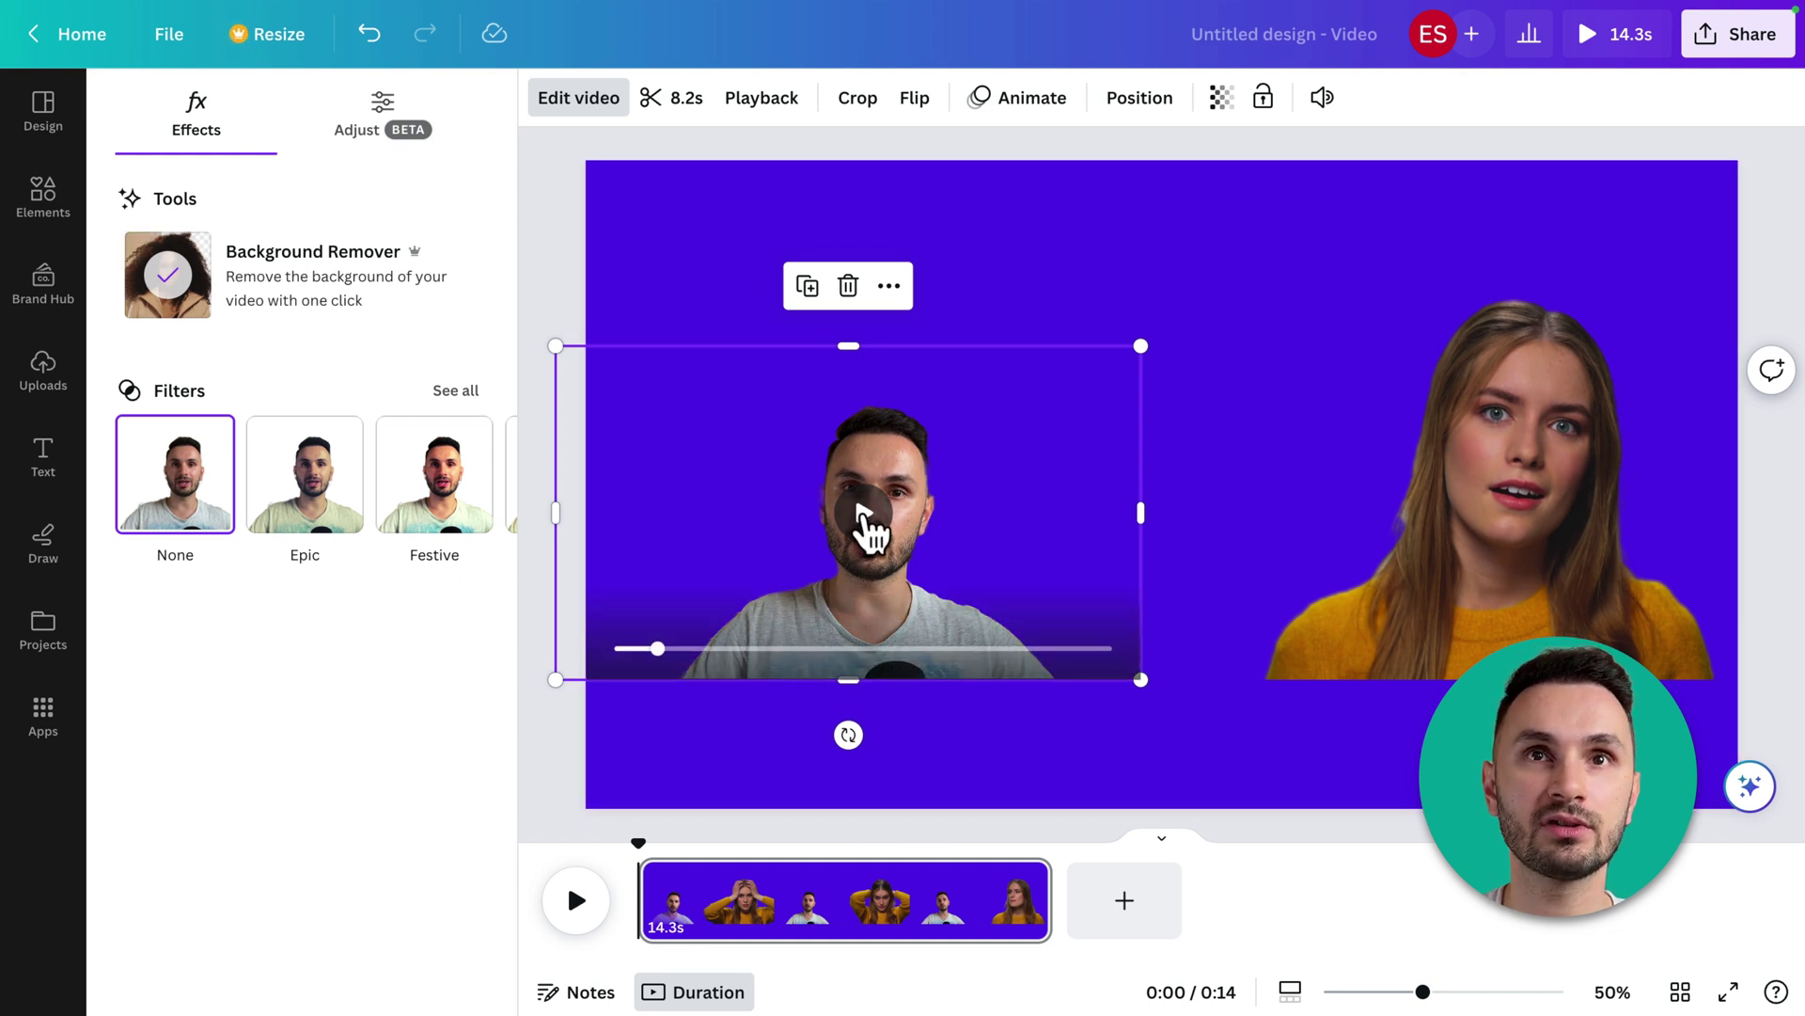
drag(1145, 347, 1684, 65)
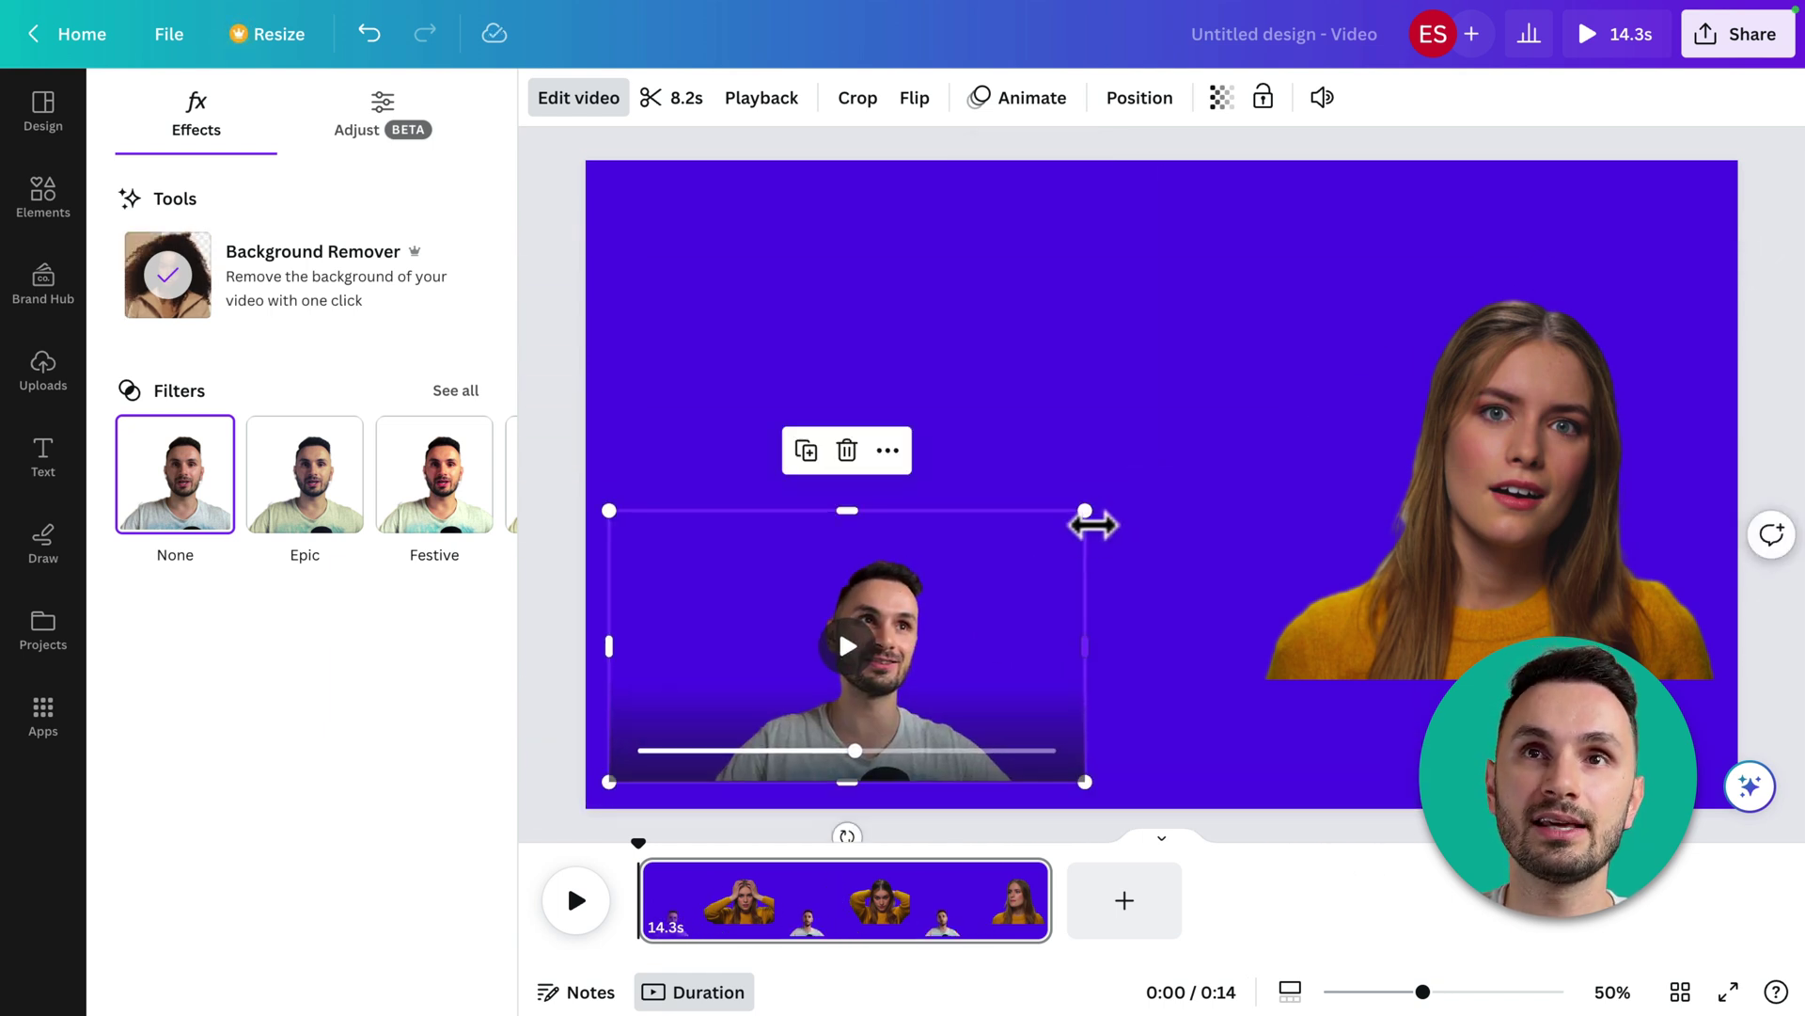
Step: Crop the man's clip from both sides and the top, then tuck it into the lower-left corner
drag(1087, 578, 998, 578)
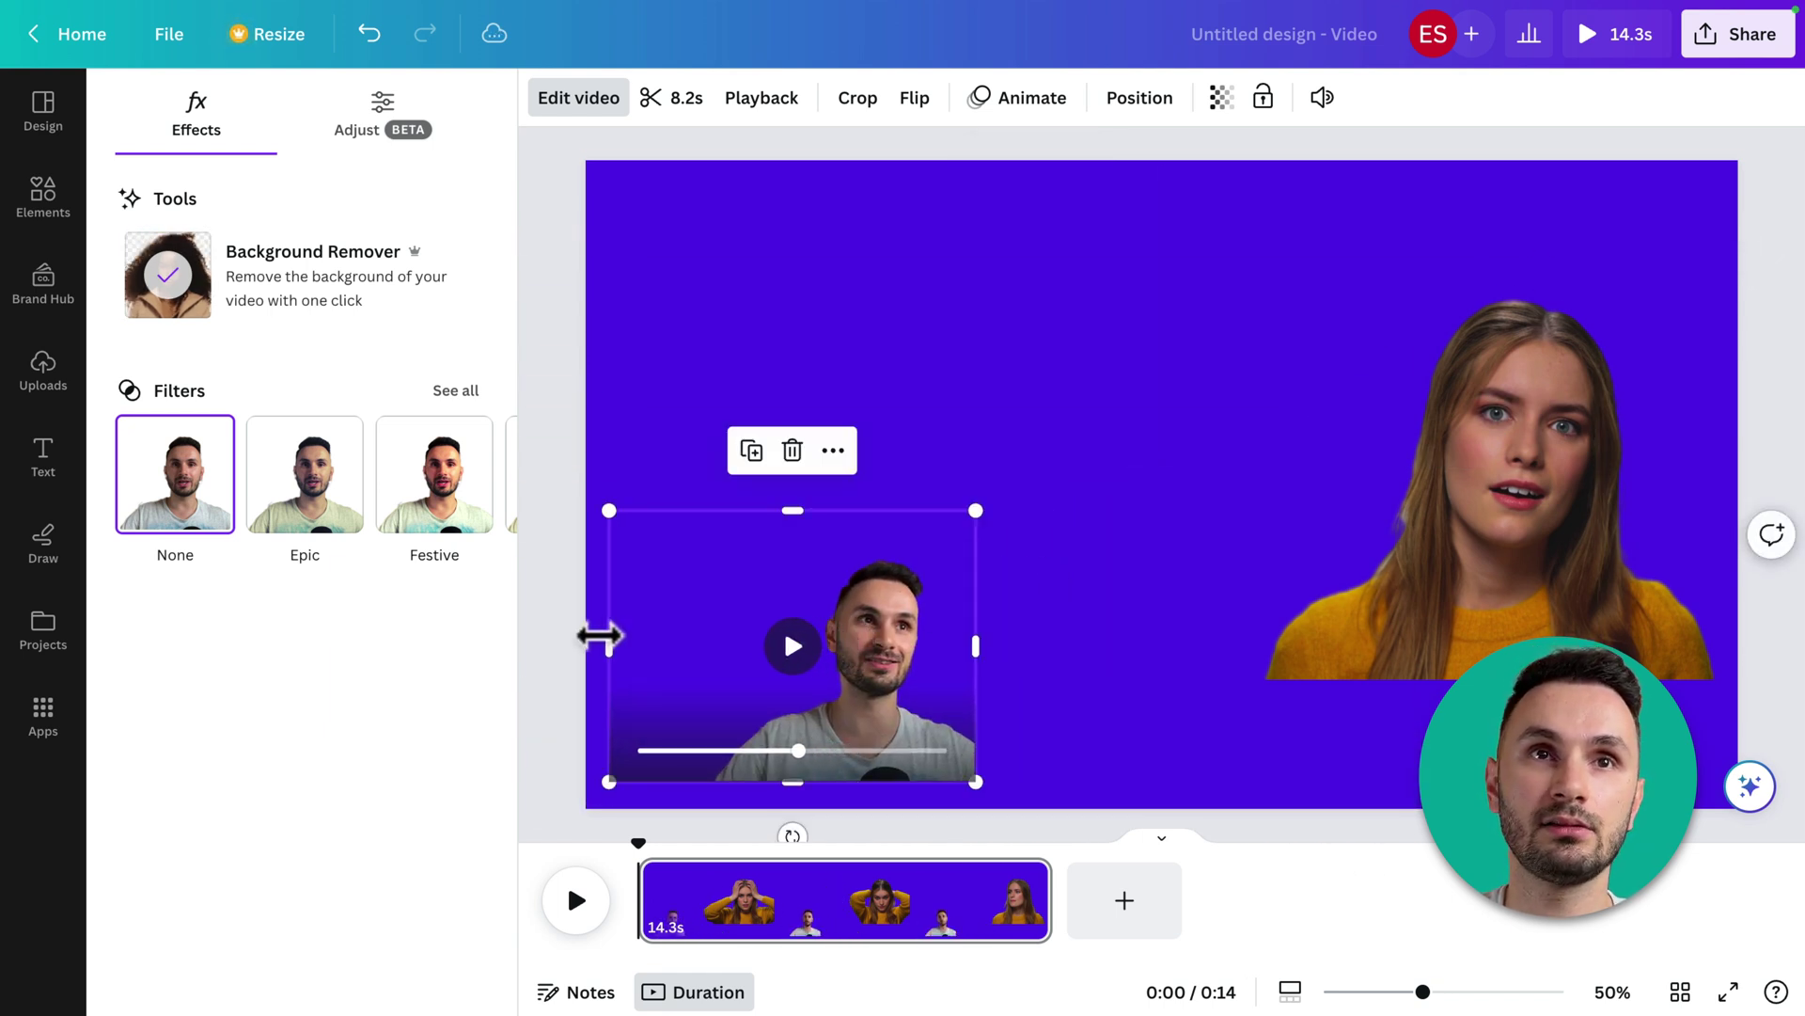
drag(610, 650, 706, 646)
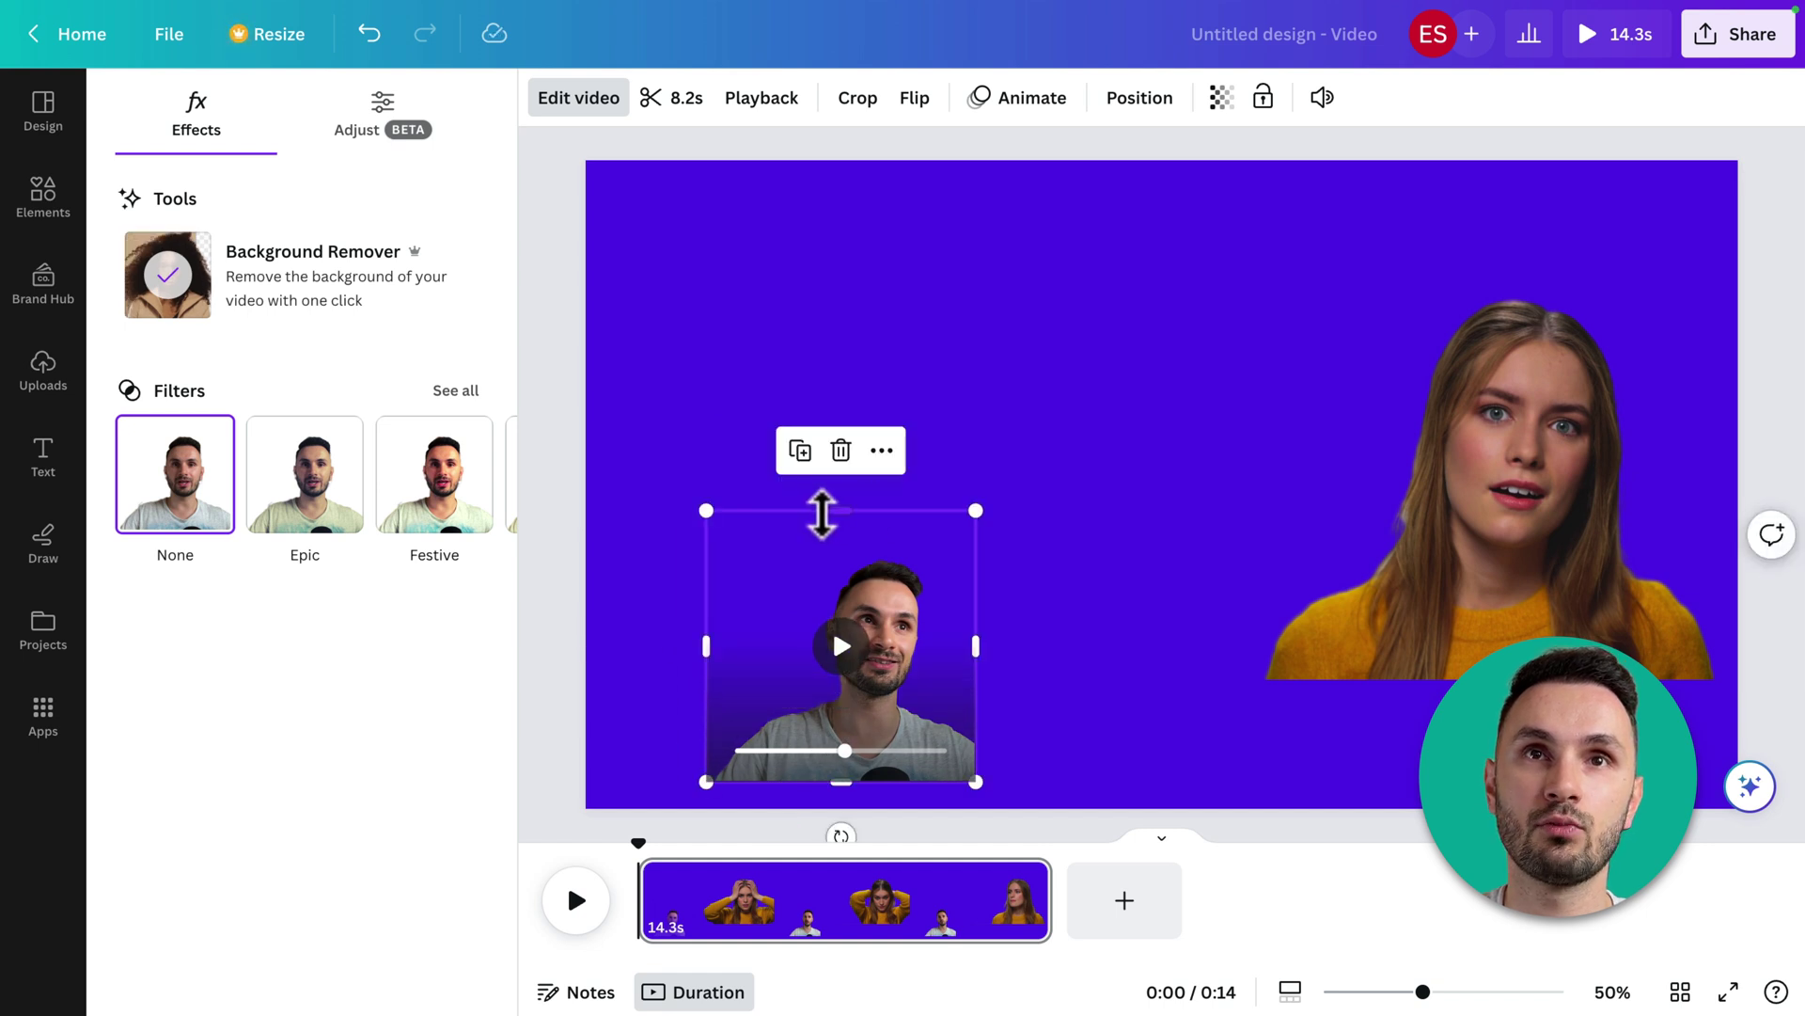
drag(822, 513, 839, 536)
drag(918, 677, 841, 683)
click(1129, 593)
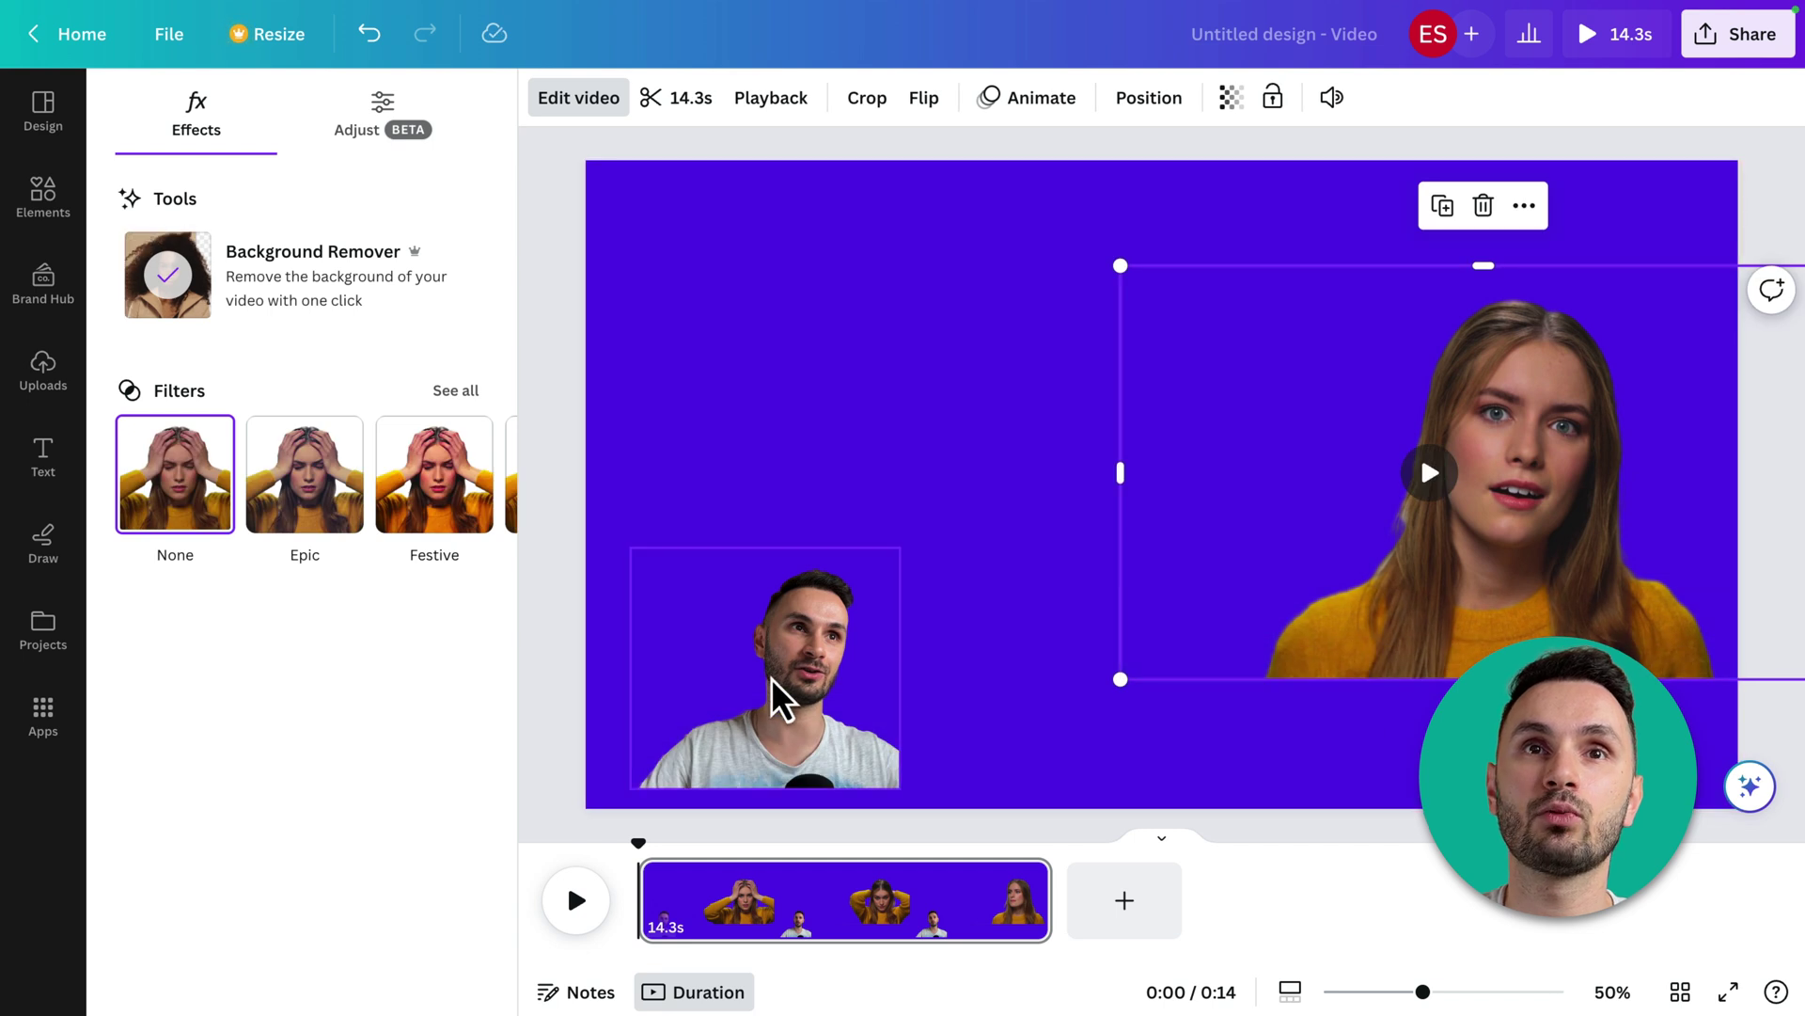
click(780, 700)
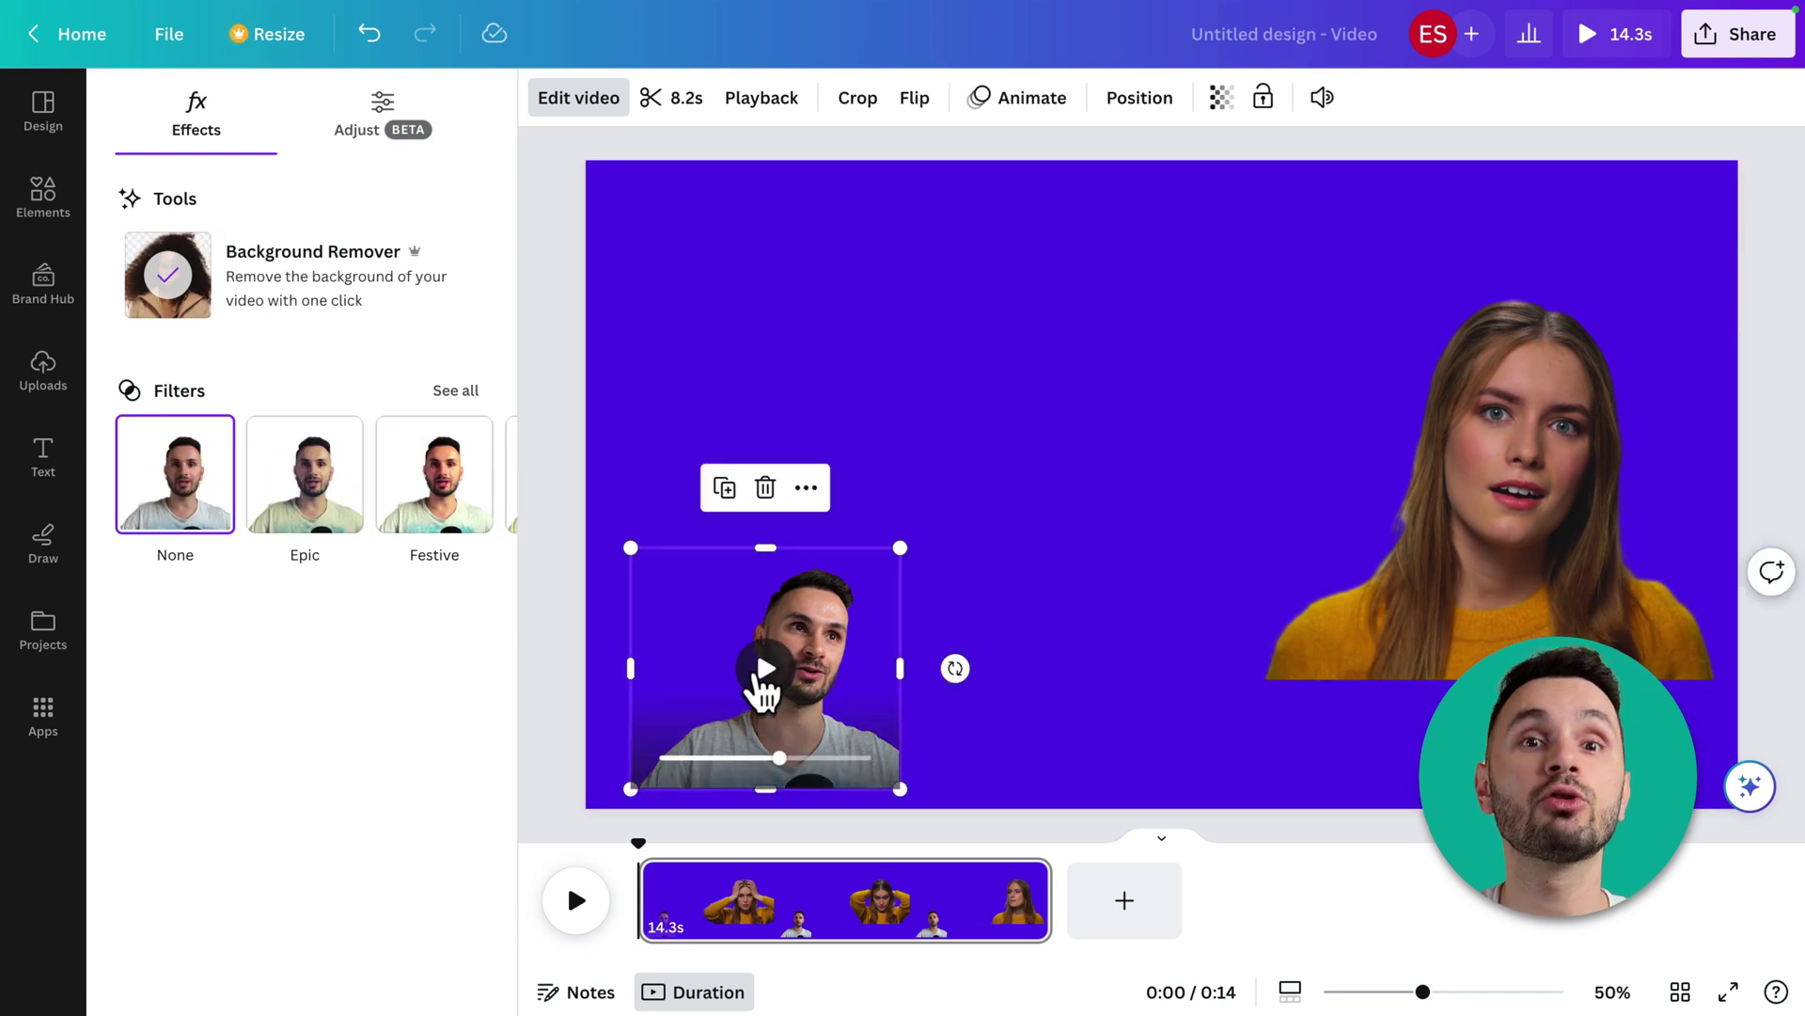